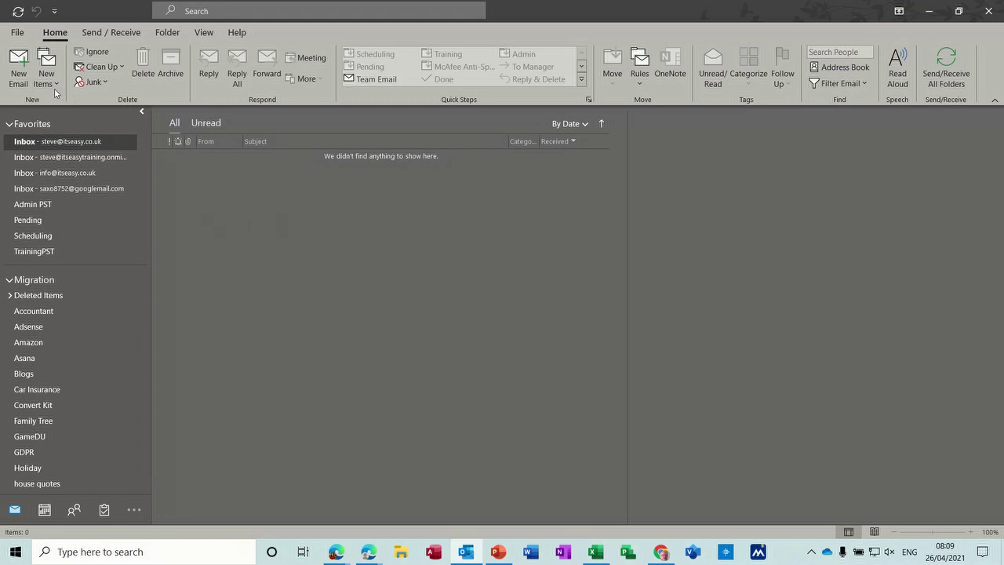
Create a new email with the default signature and switch to its message options
left_click(16, 58)
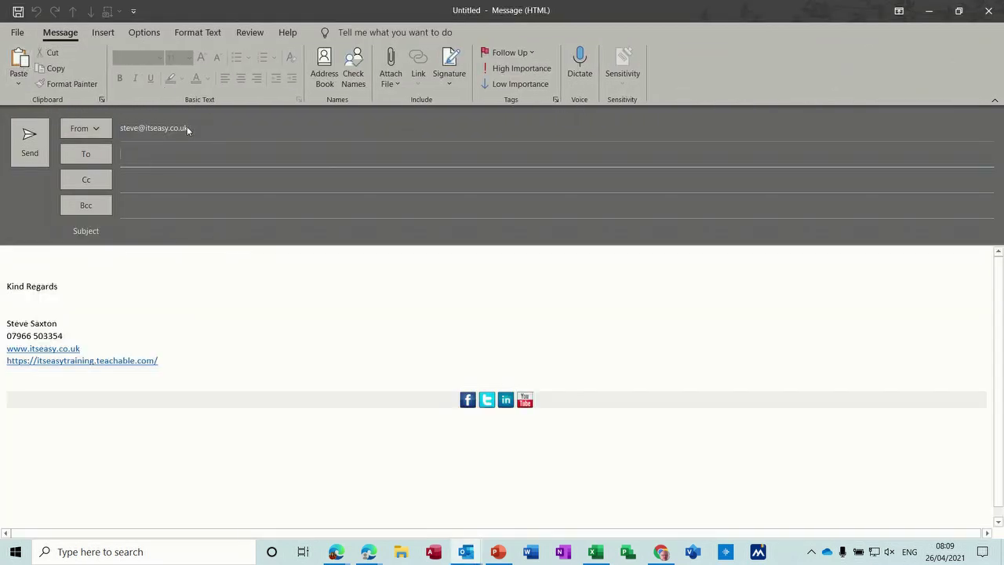
left_click(144, 33)
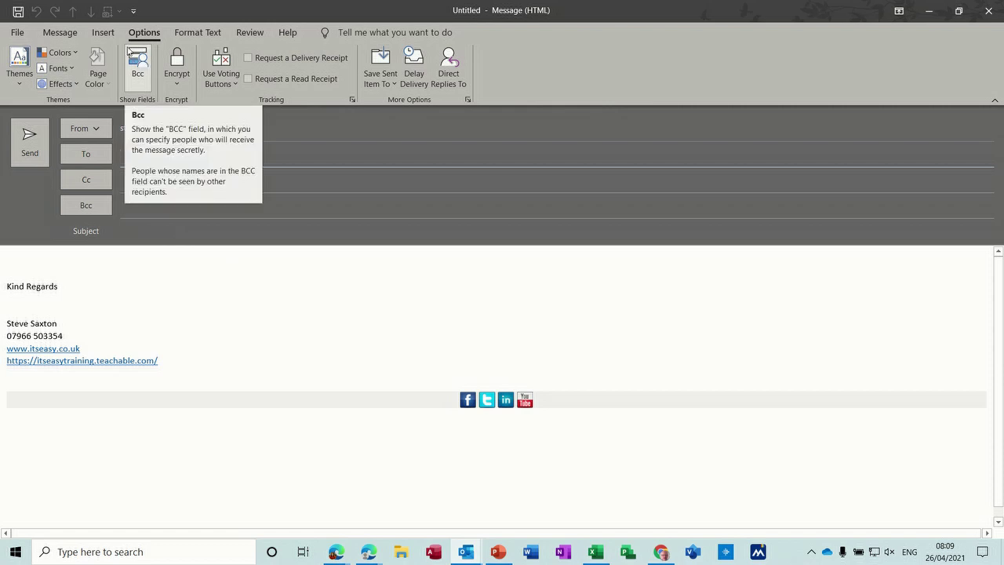
Show the Bcc line on the new message, then glance at the Outlook Mail options and close them
left_click(135, 72)
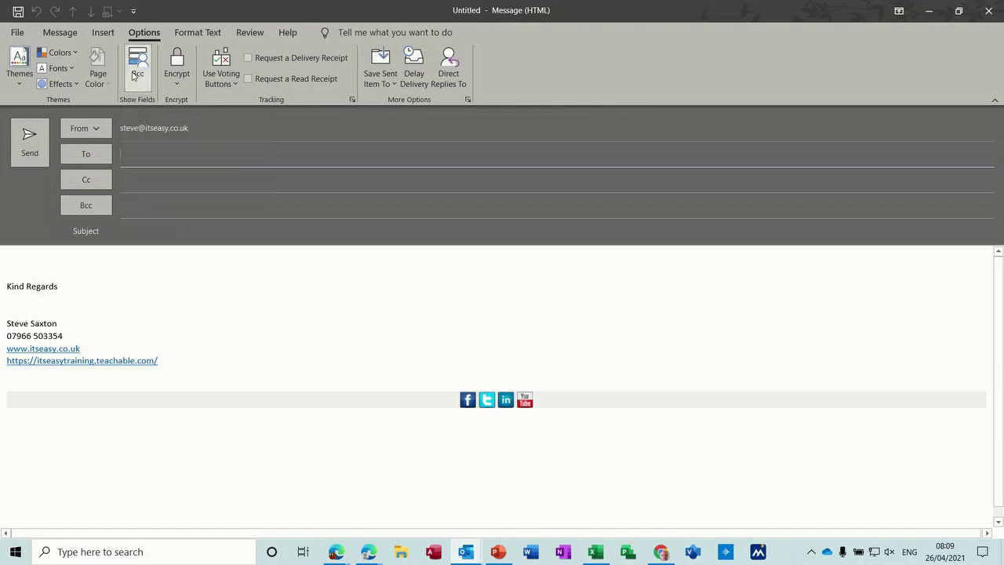
left_click(18, 33)
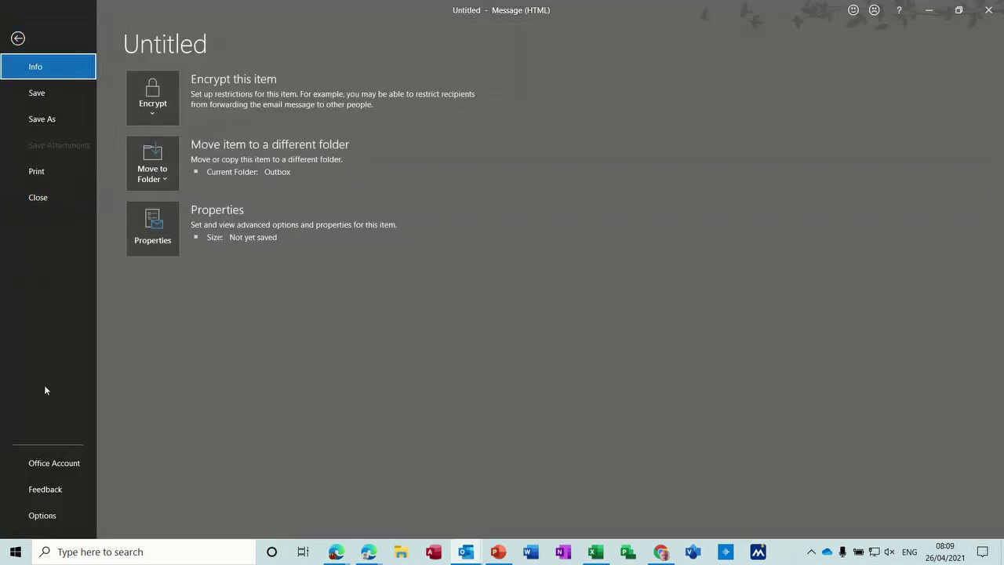
left_click(42, 516)
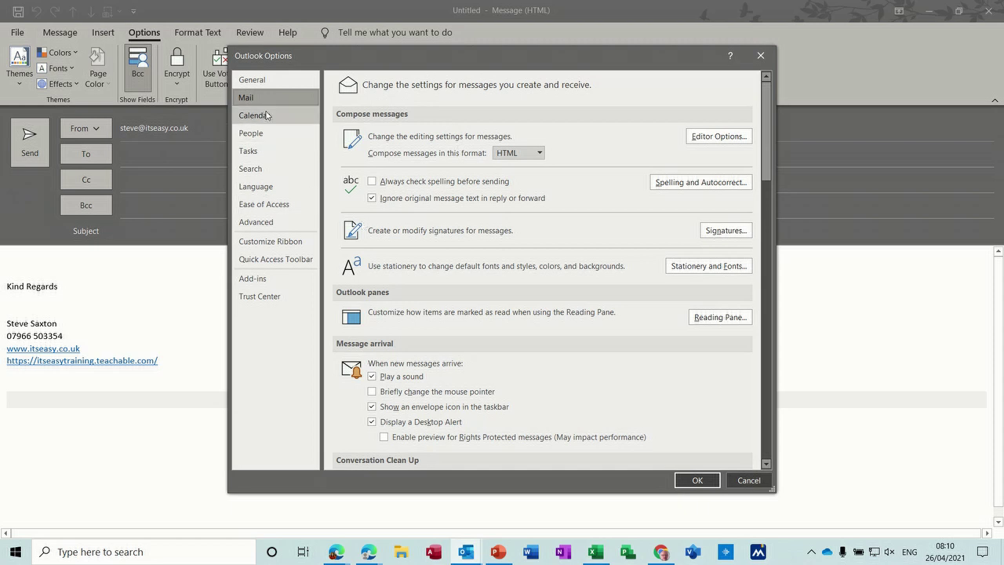
left_click(761, 57)
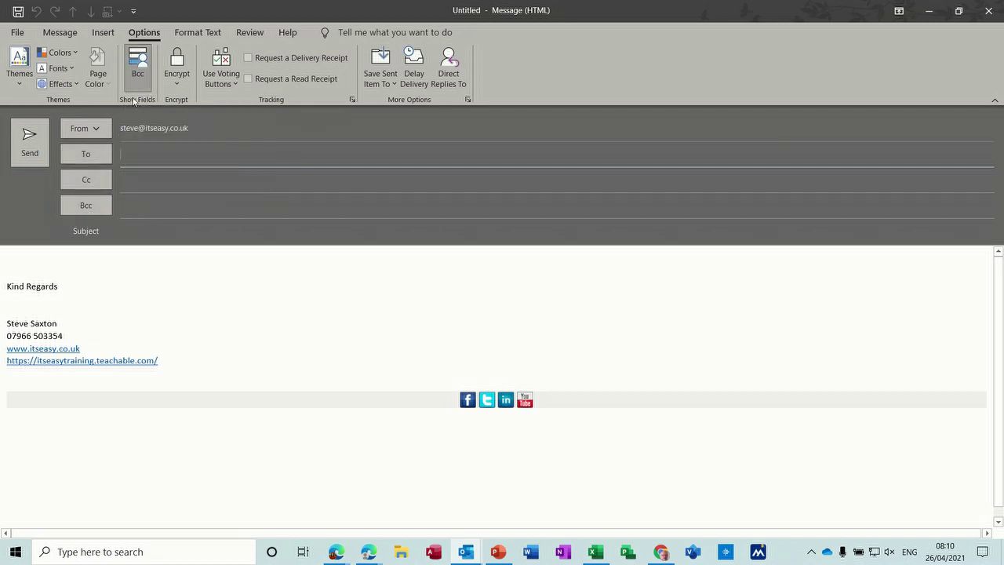
left_click(137, 79)
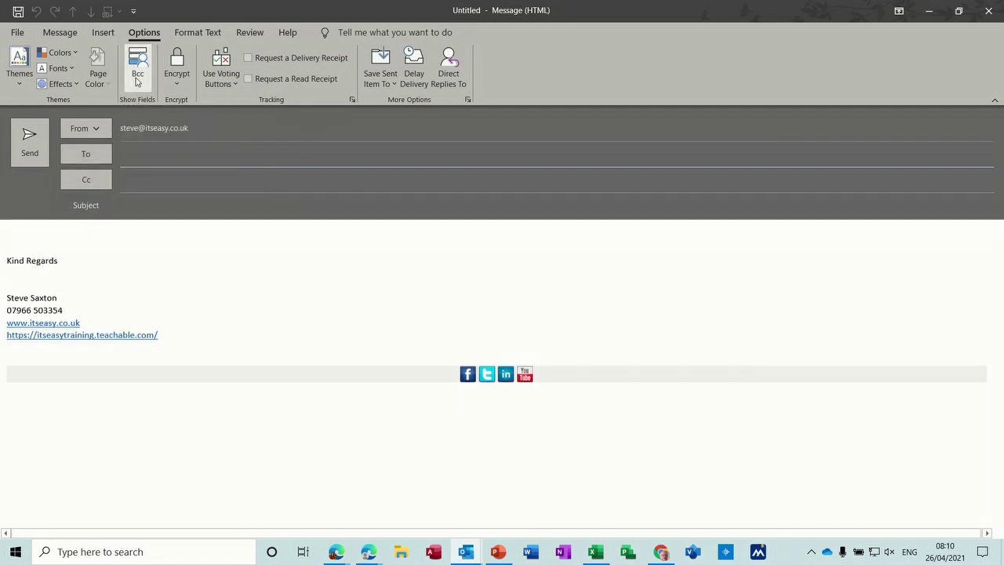
left_click(137, 78)
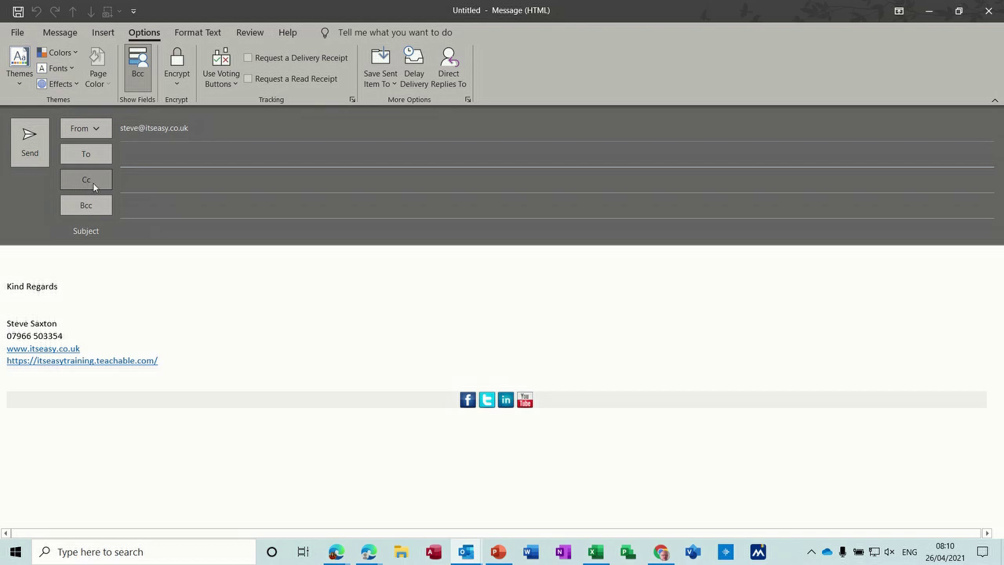
left_click(138, 208)
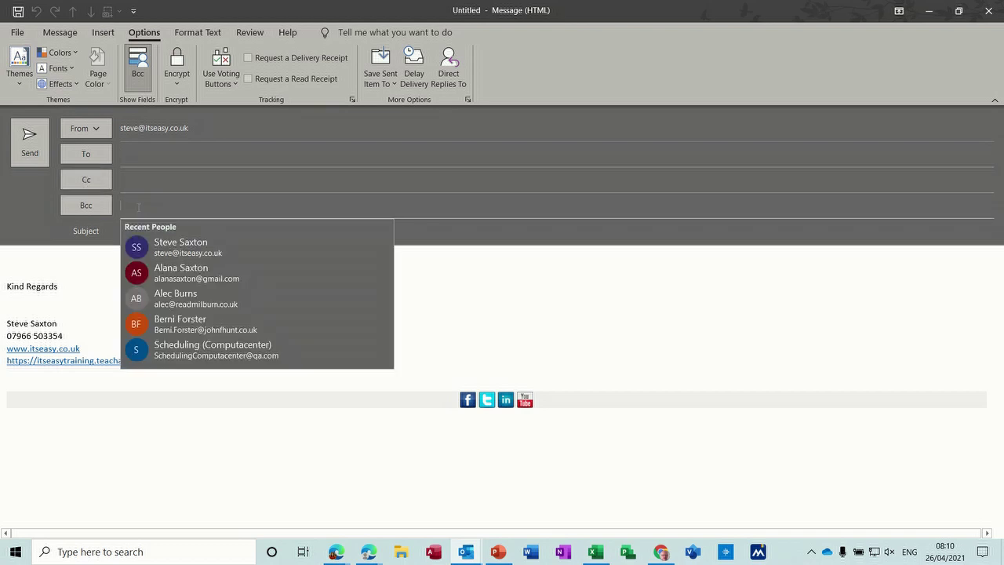
left_click(87, 253)
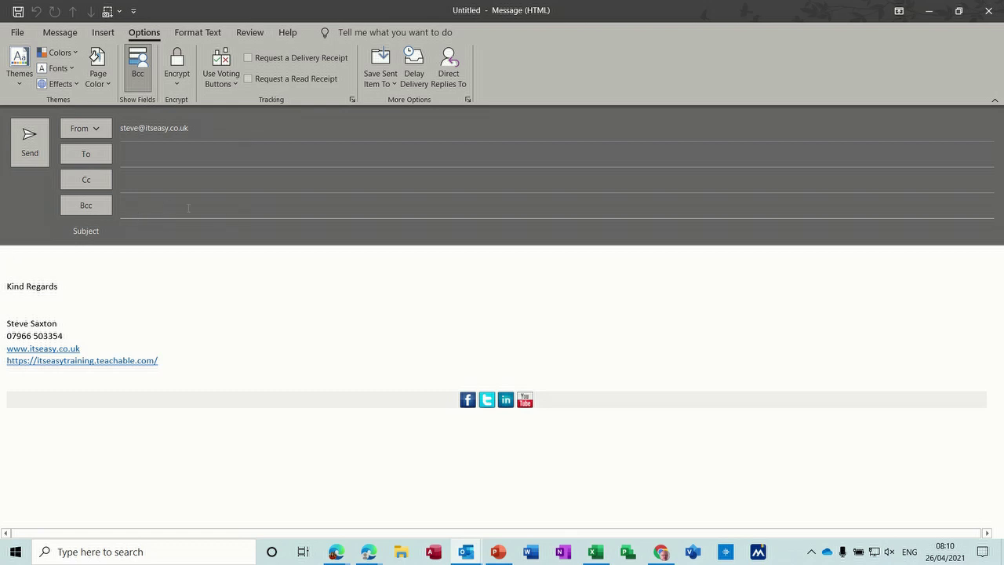
left_click(145, 179)
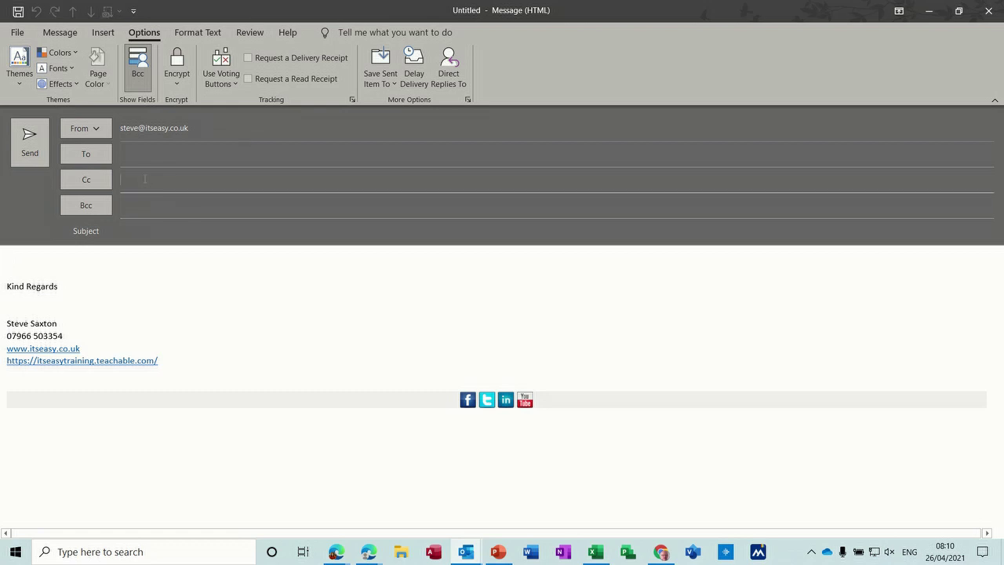
left_click(78, 253)
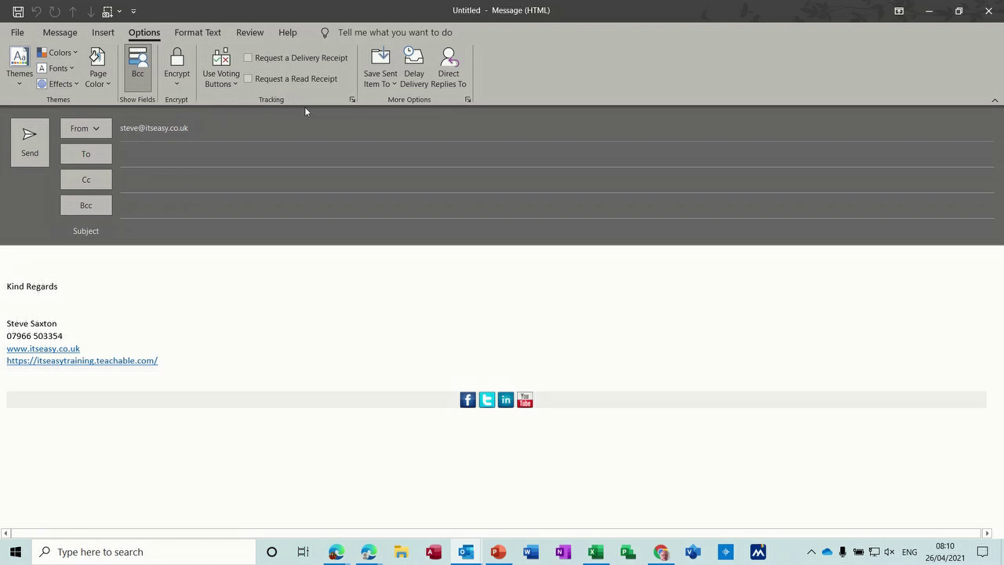
Send yourself an email with Approve;Reject voting buttons, sending it anyway without a subject
left_click(229, 73)
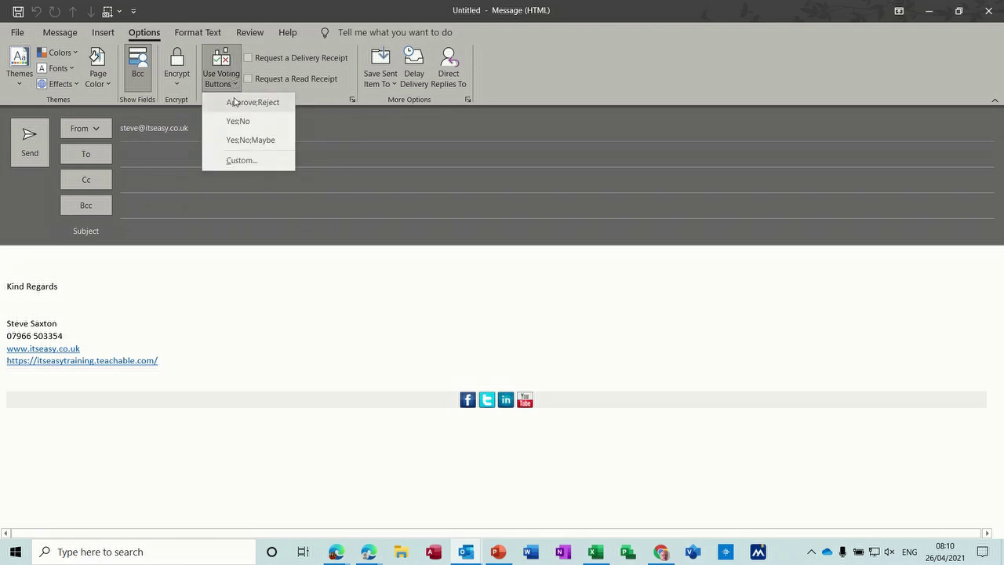
left_click(237, 106)
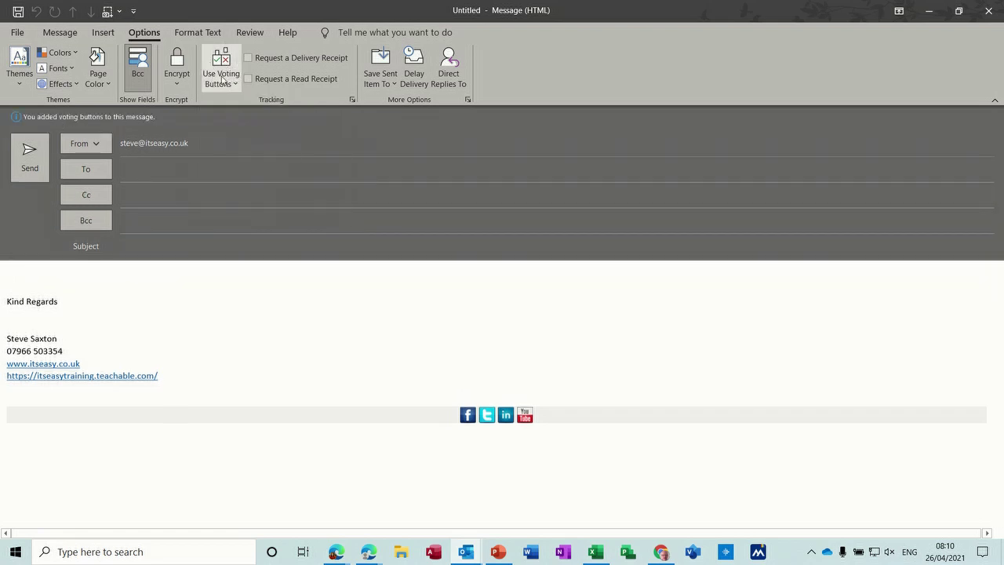
left_click(157, 167)
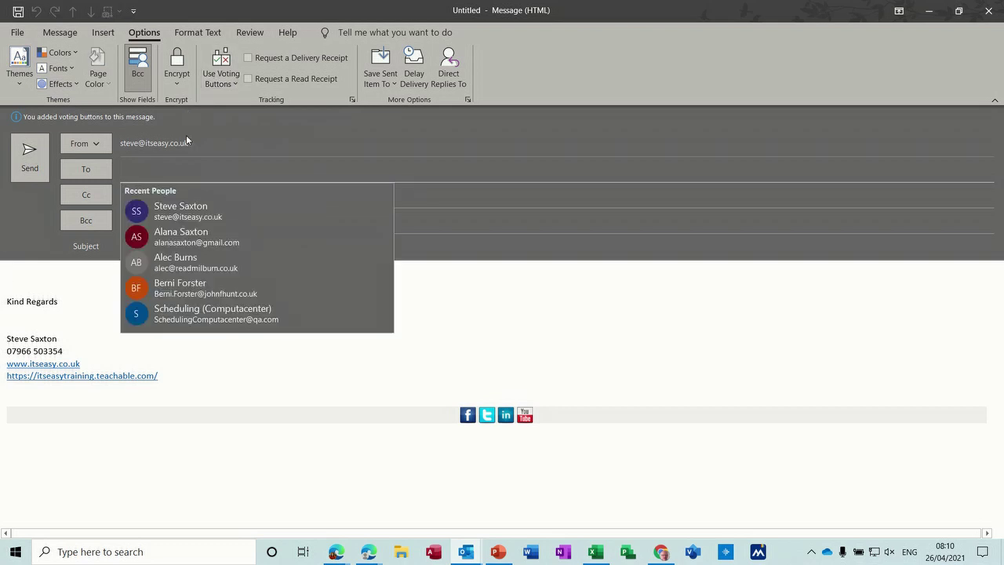
left_click(182, 210)
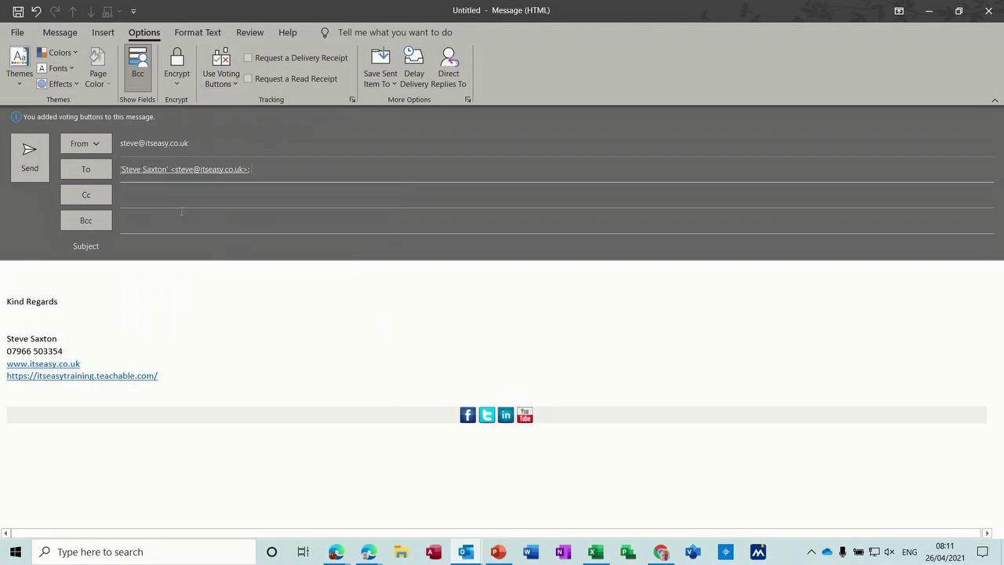
left_click(31, 156)
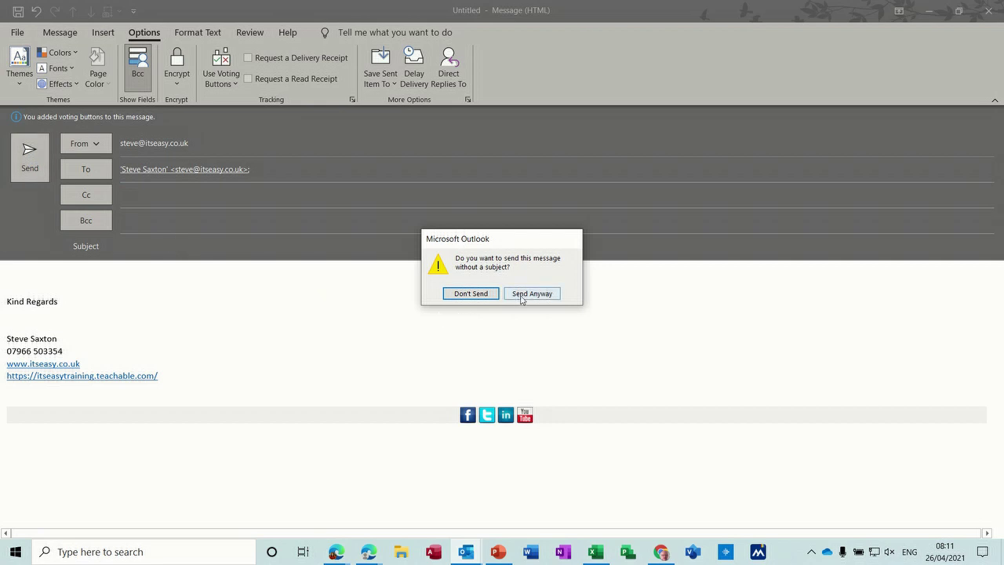
left_click(520, 296)
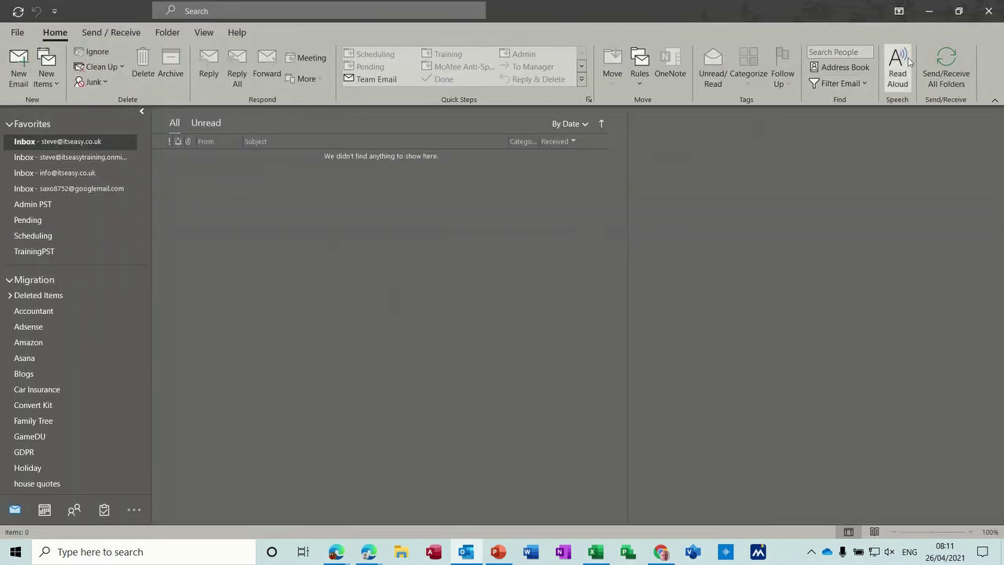
Receive the voting message, vote Reject on it and send the response, then start a fresh email
left_click(941, 70)
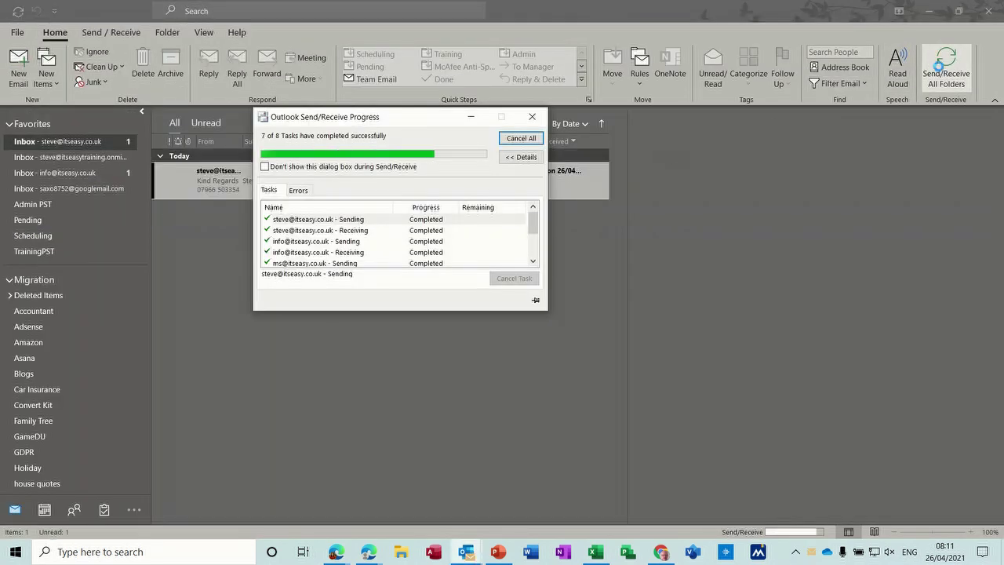
left_click(225, 175)
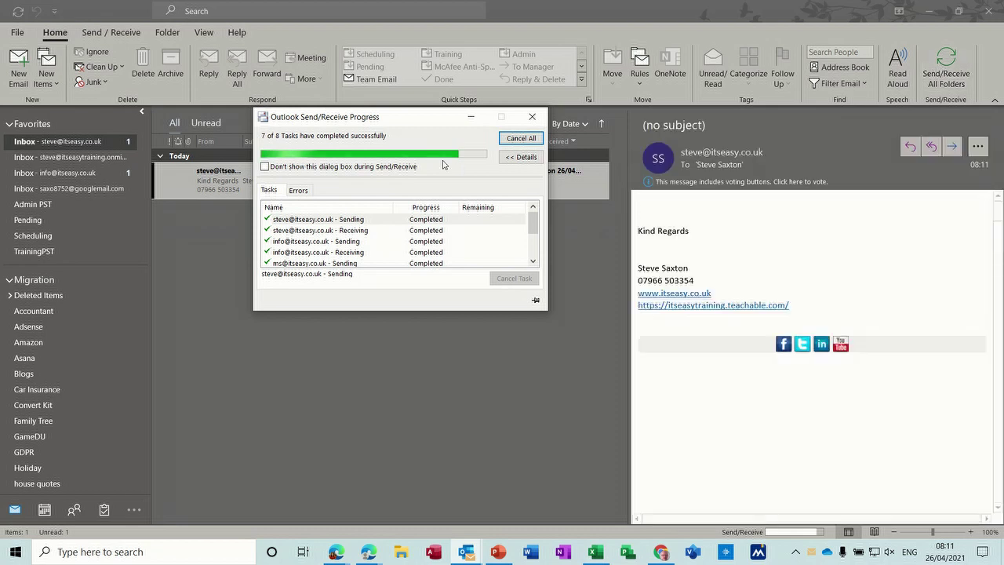
double_click(223, 176)
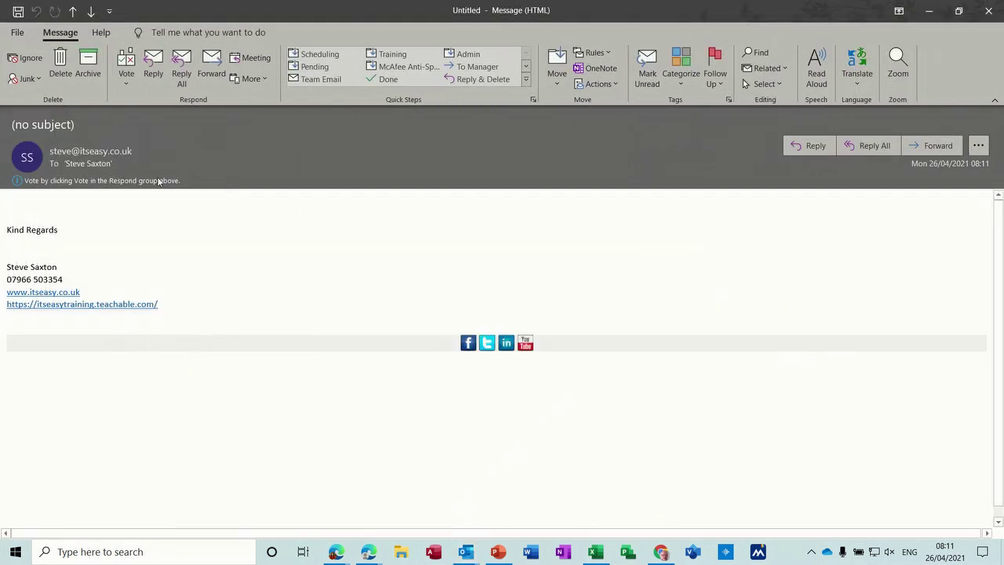
left_click(129, 90)
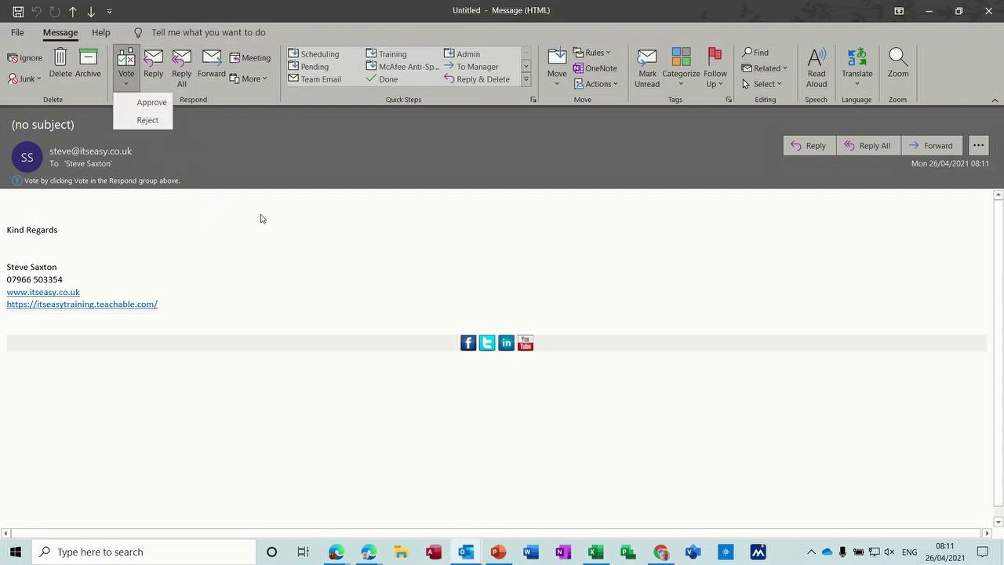
left_click(147, 120)
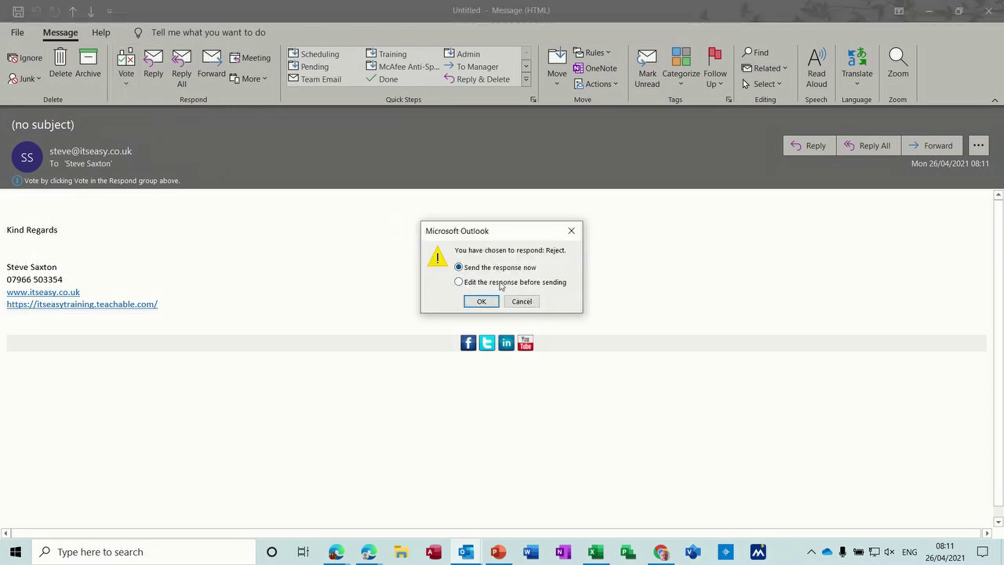
left_click(481, 303)
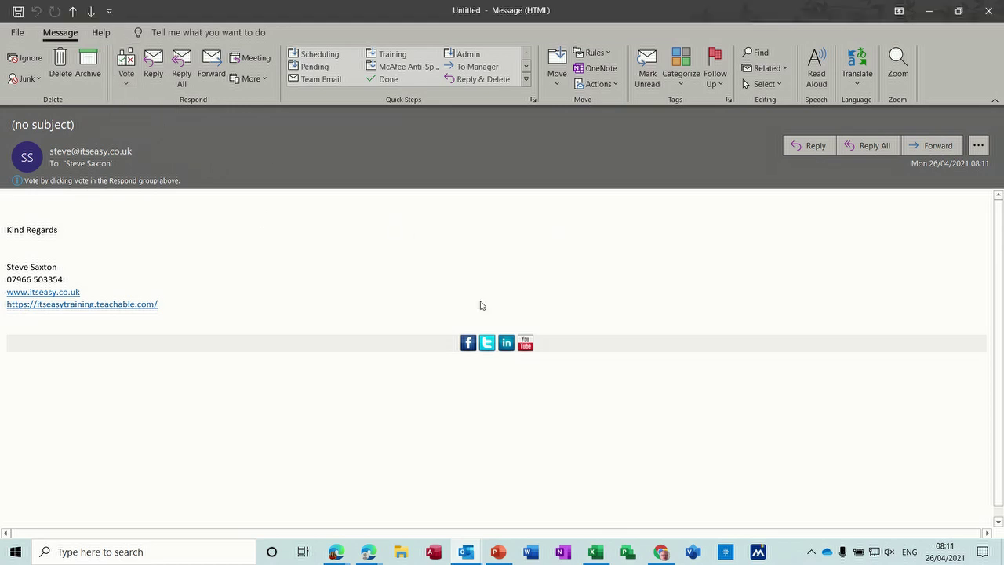
left_click(990, 12)
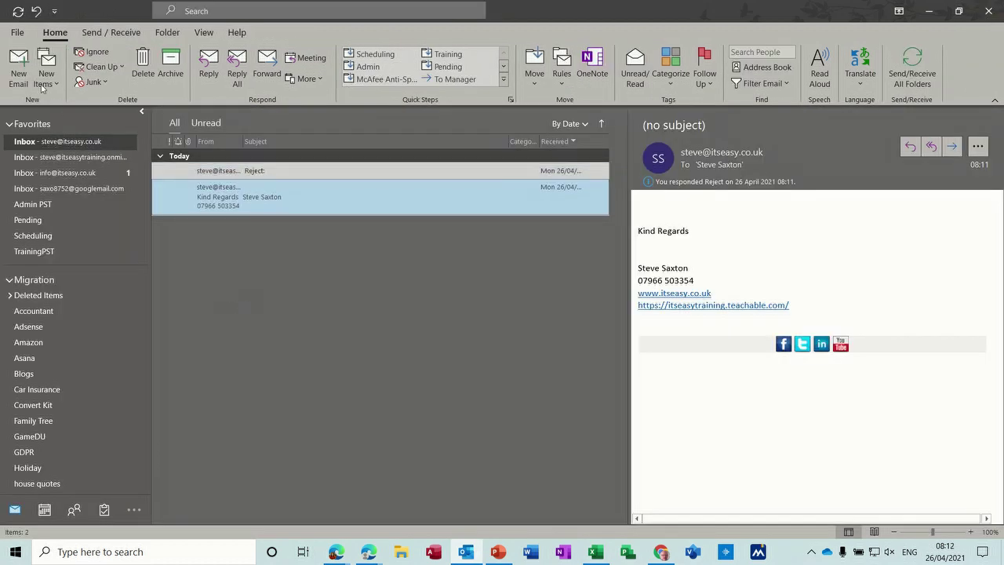
left_click(19, 63)
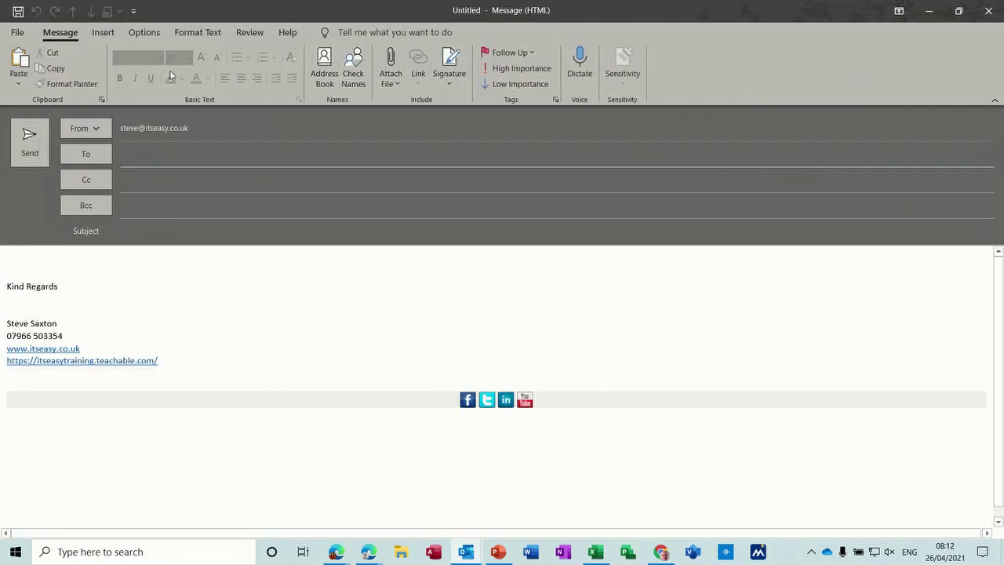
Toggle the delivery and read receipt requests, then check the Save Sent Item To folder
left_click(144, 34)
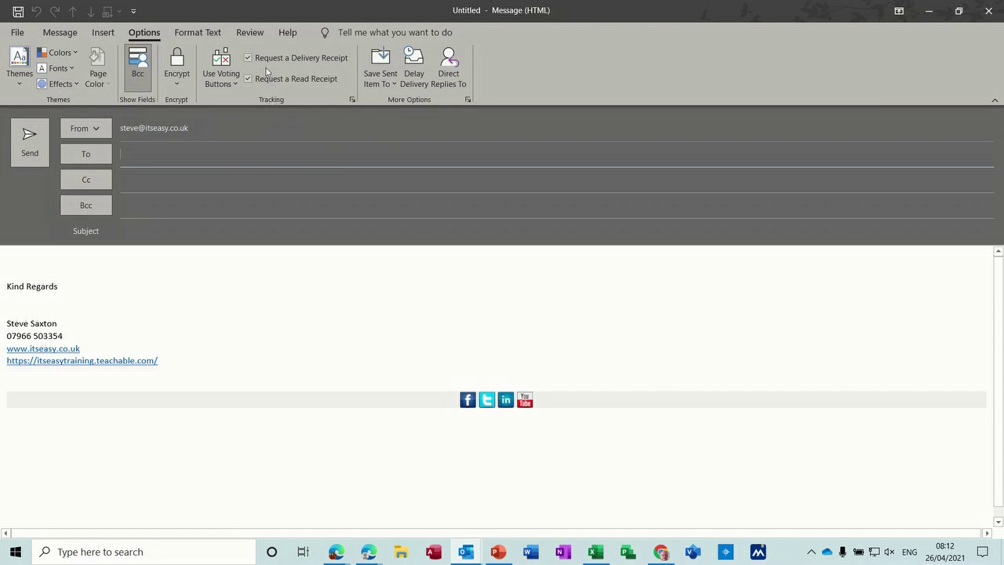
left_click(248, 57)
left_click(248, 79)
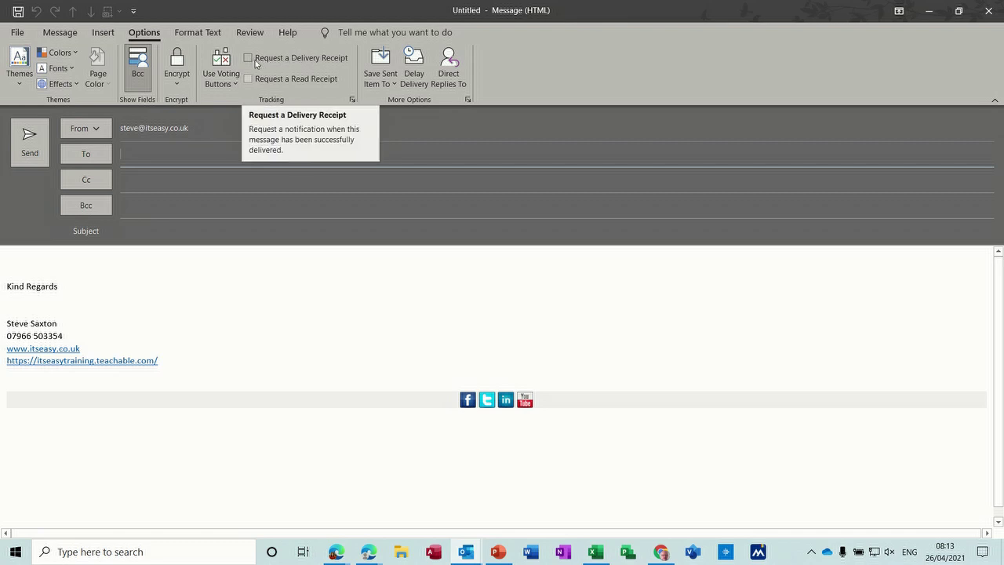
left_click(250, 59)
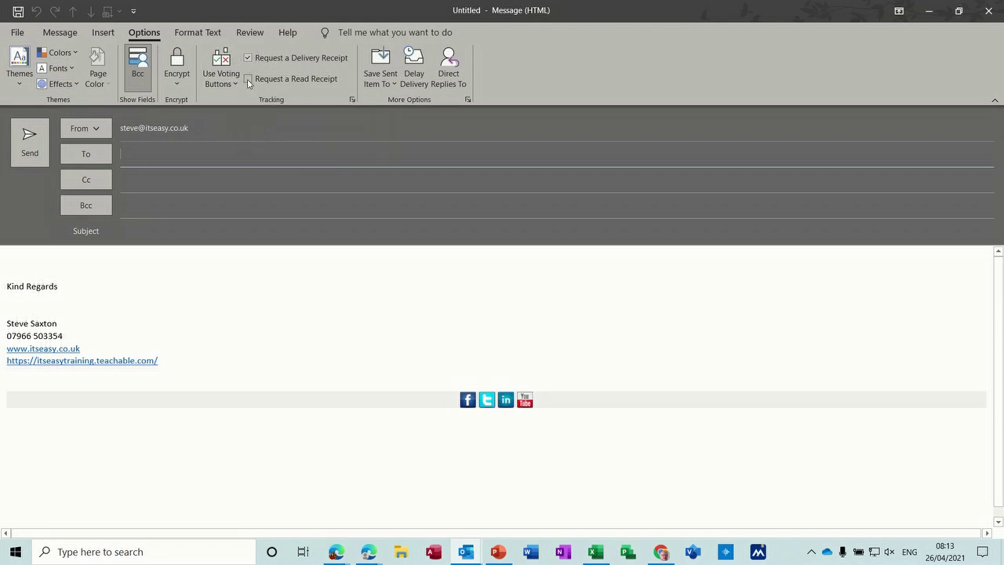
left_click(248, 79)
left_click(249, 60)
left_click(249, 80)
left_click(249, 79)
left_click(248, 58)
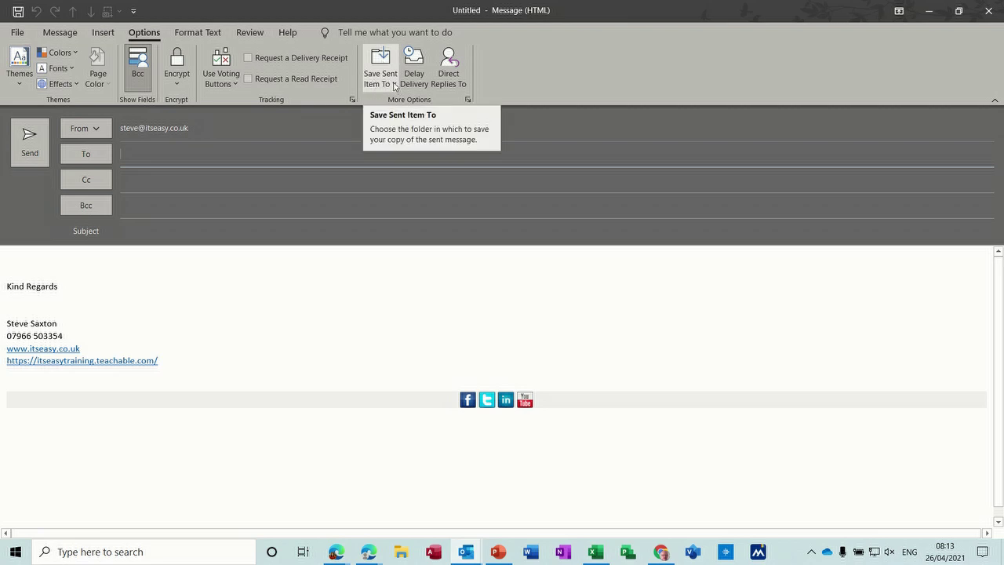
left_click(393, 84)
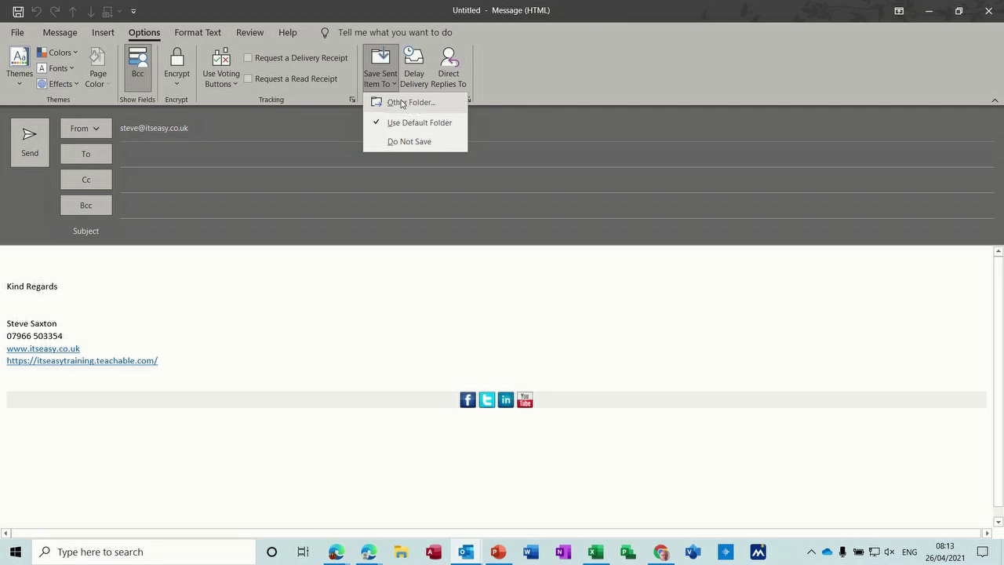
left_click(384, 86)
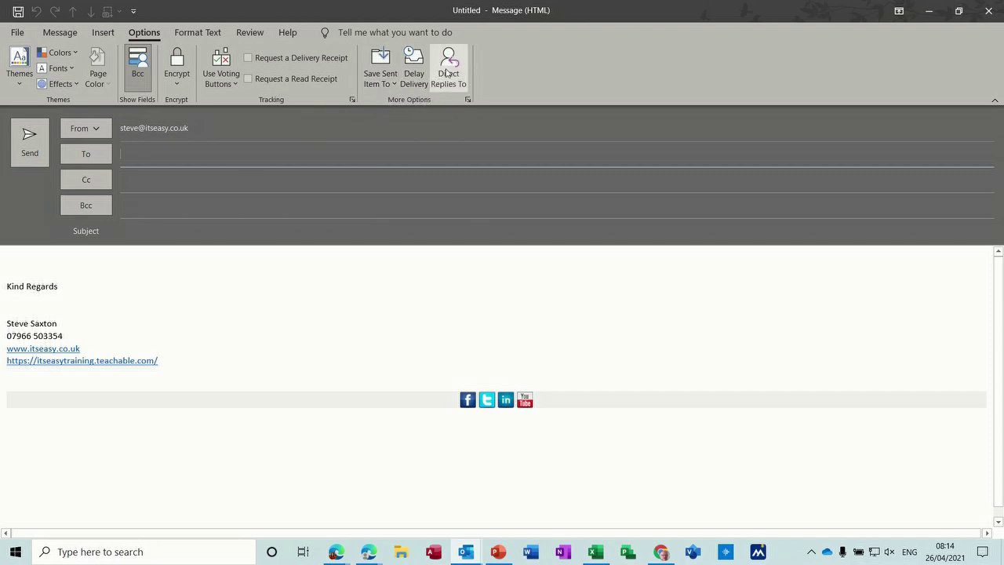
Open the message Properties, leave Importance and Sensitivity at Normal, and enable Have replies sent to
left_click(467, 101)
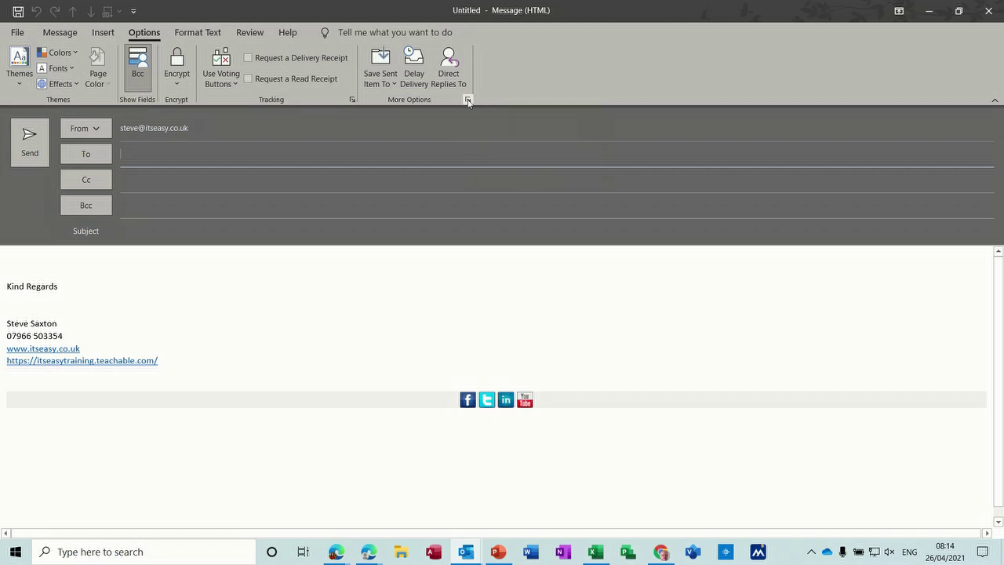
left_click_drag(393, 138, 335, 120)
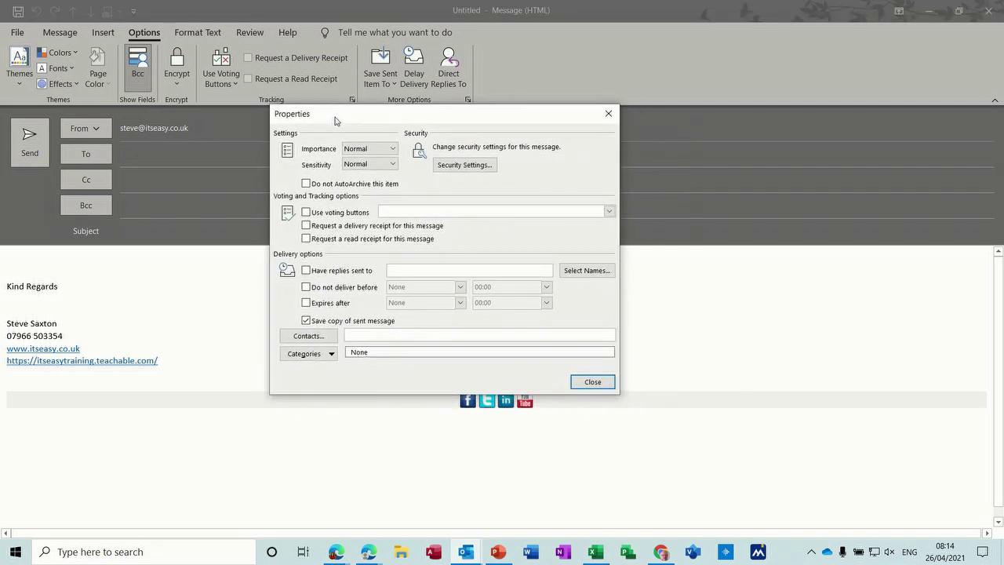
left_click(394, 149)
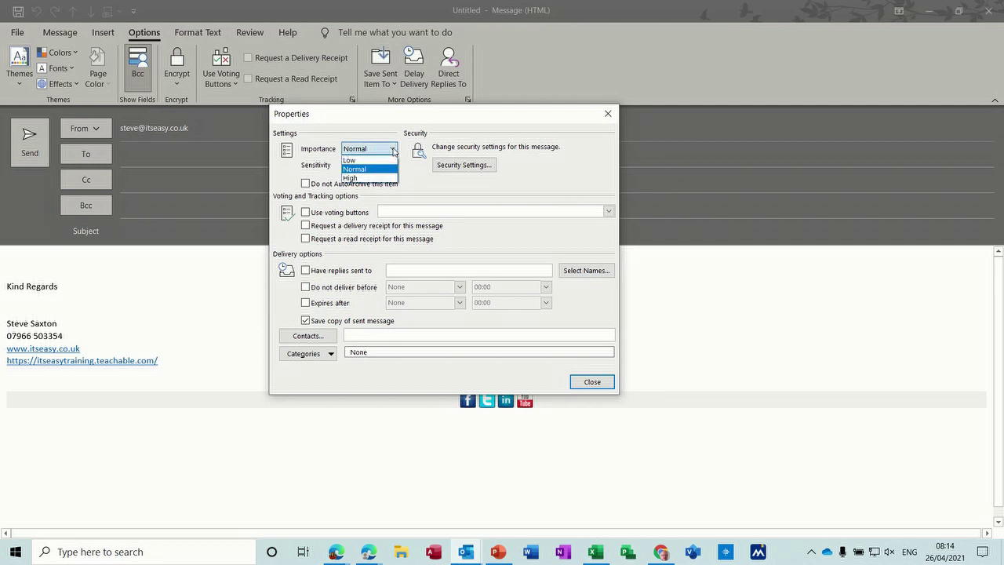
left_click(394, 149)
left_click(393, 149)
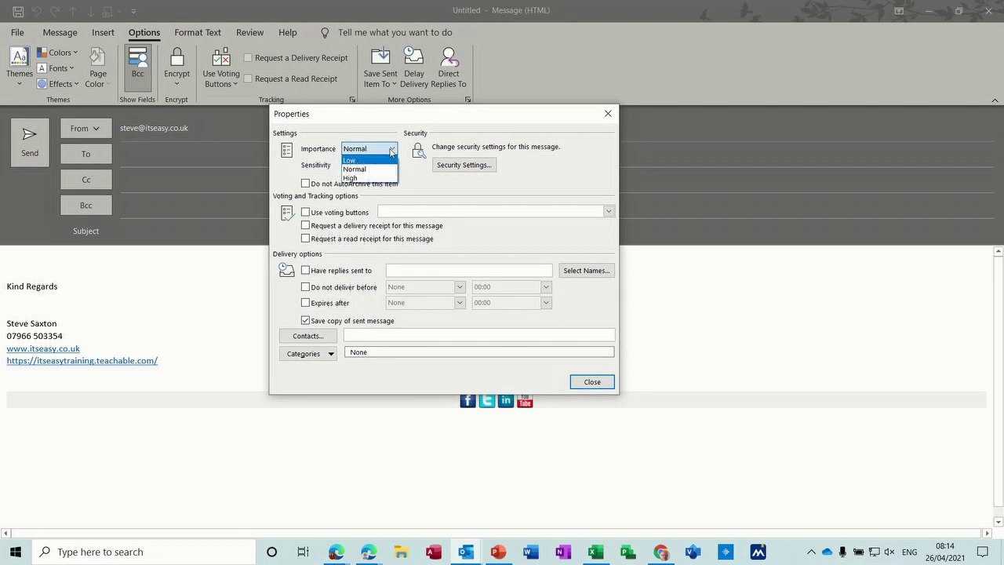
left_click(394, 150)
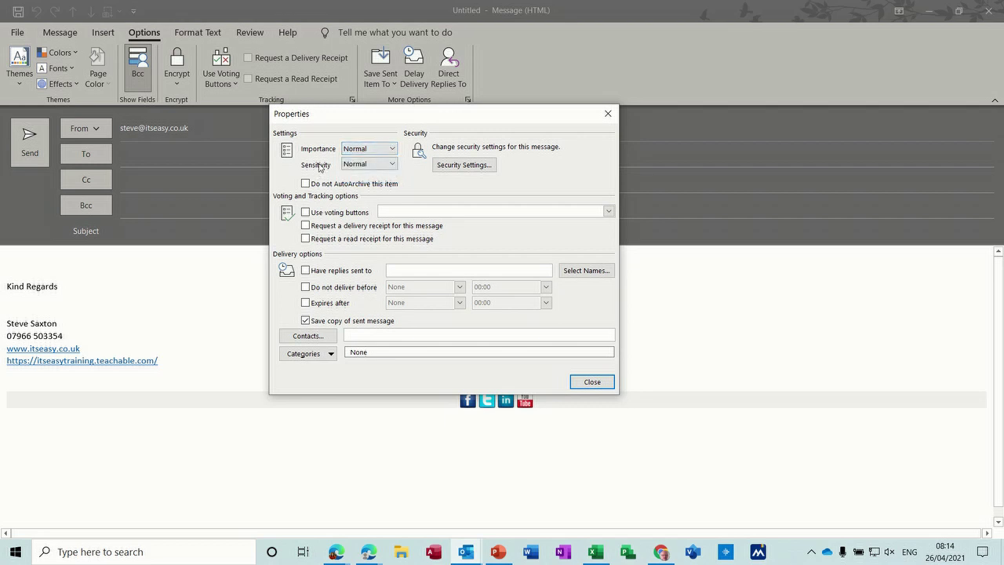
left_click(393, 165)
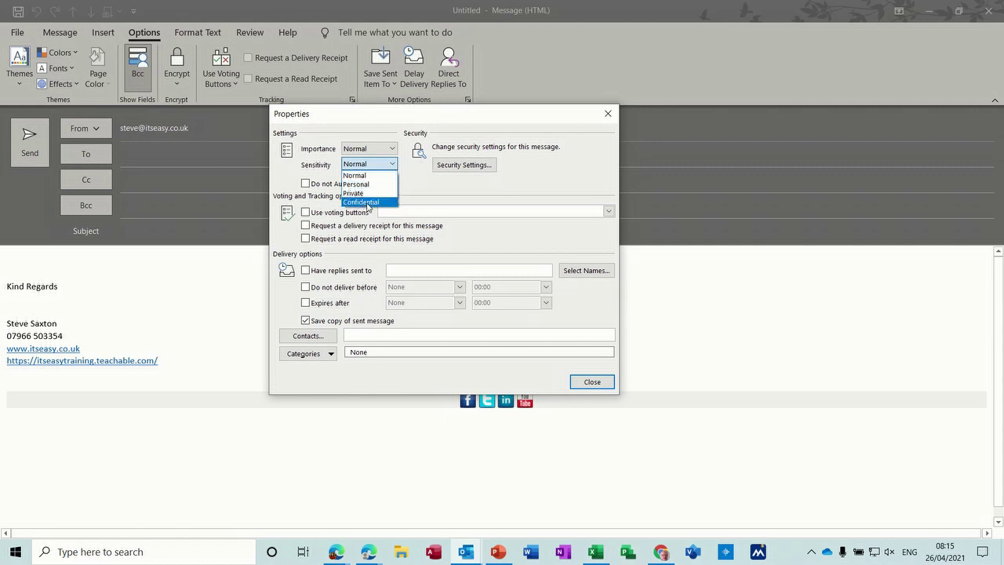
left_click(418, 189)
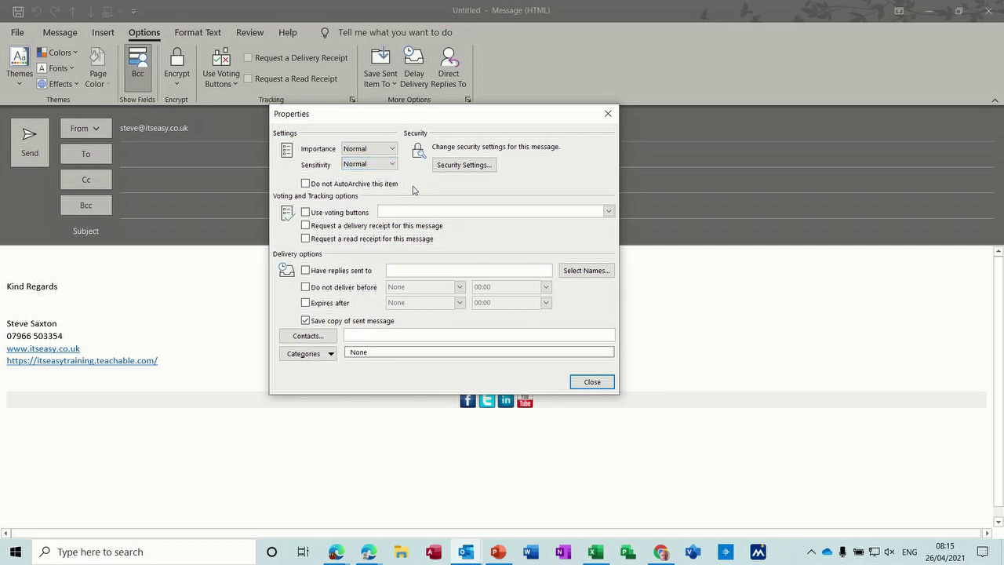
left_click(305, 270)
Try the reply redirect, 17:00 26/04/2021 delayed delivery and expiry options, leaving all turned off
left_click(306, 271)
left_click(306, 288)
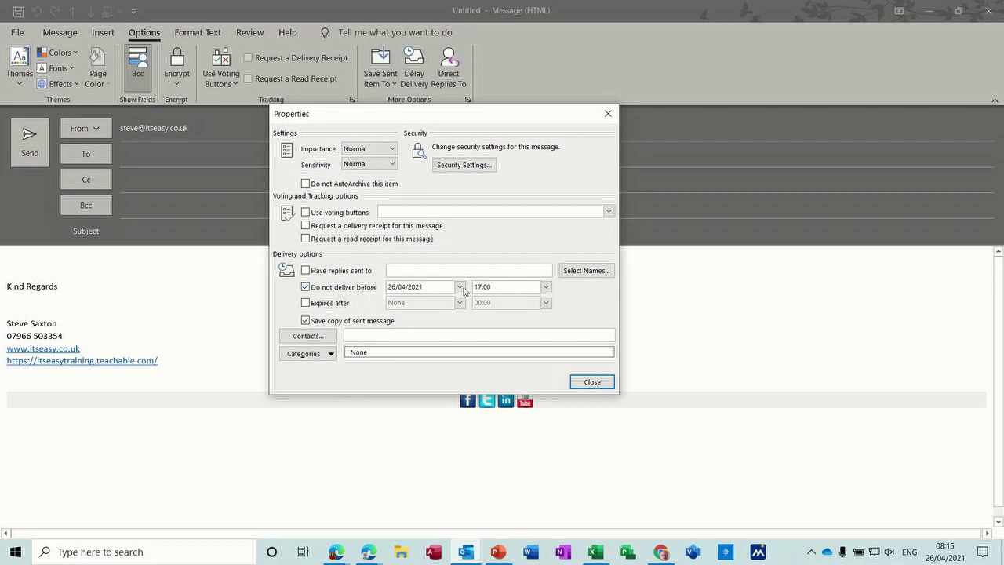
left_click(305, 287)
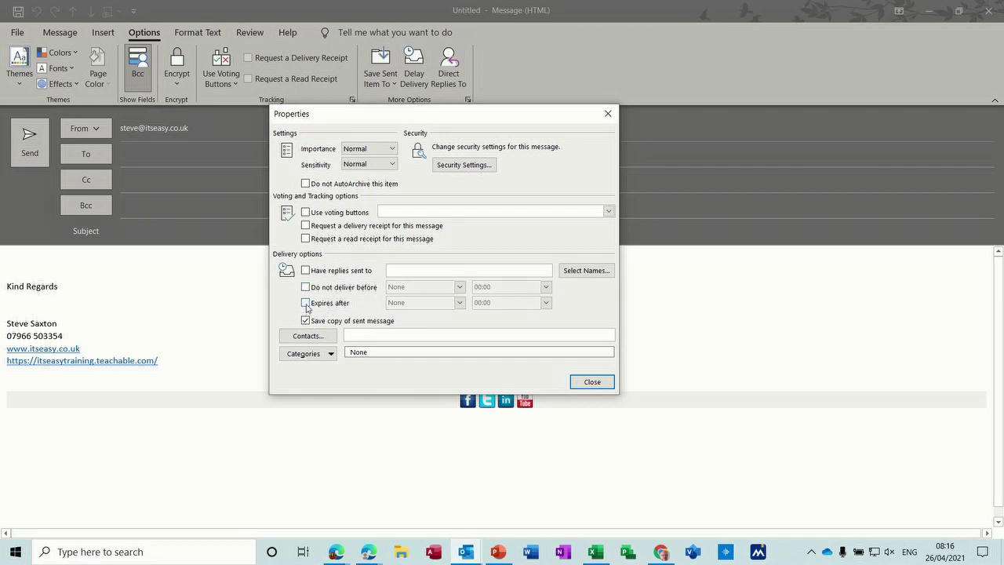
left_click(305, 303)
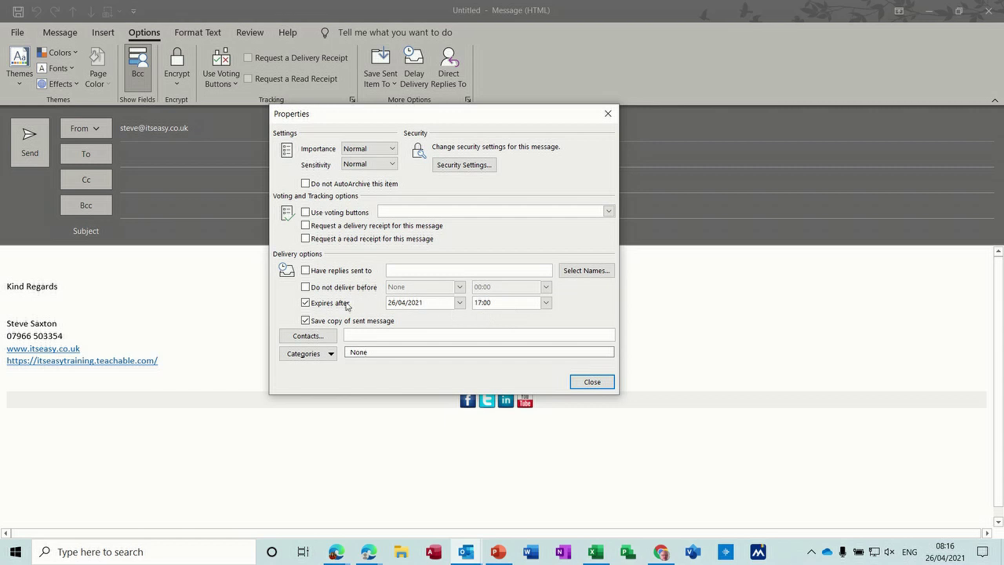
left_click(305, 303)
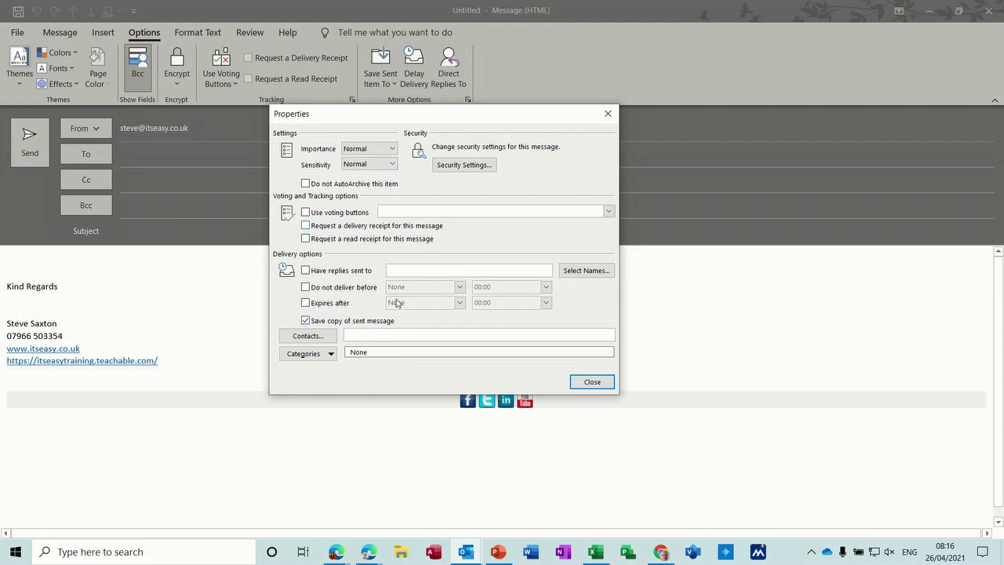
Assign the Training category to the message and close the Properties dialog
left_click(331, 355)
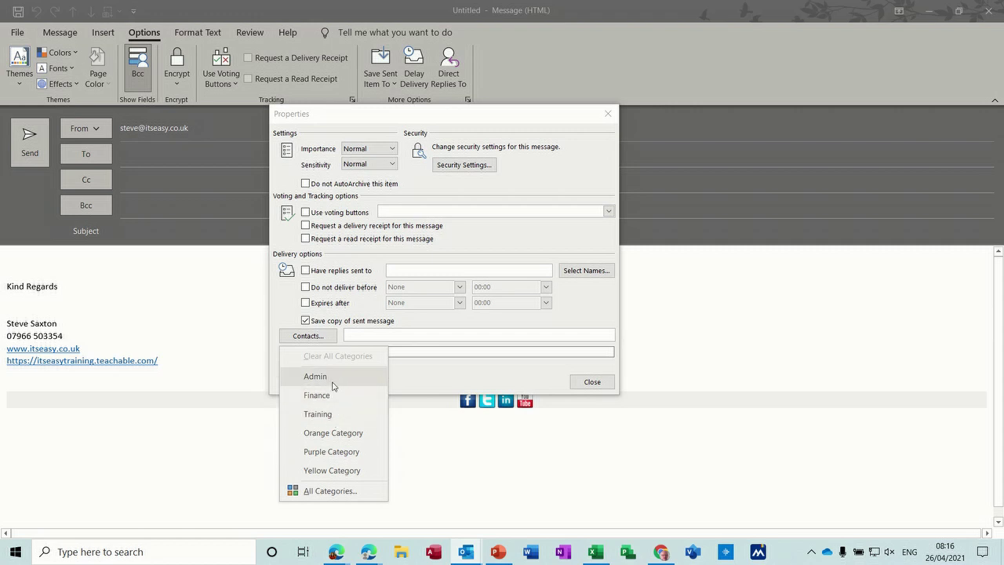
left_click(332, 414)
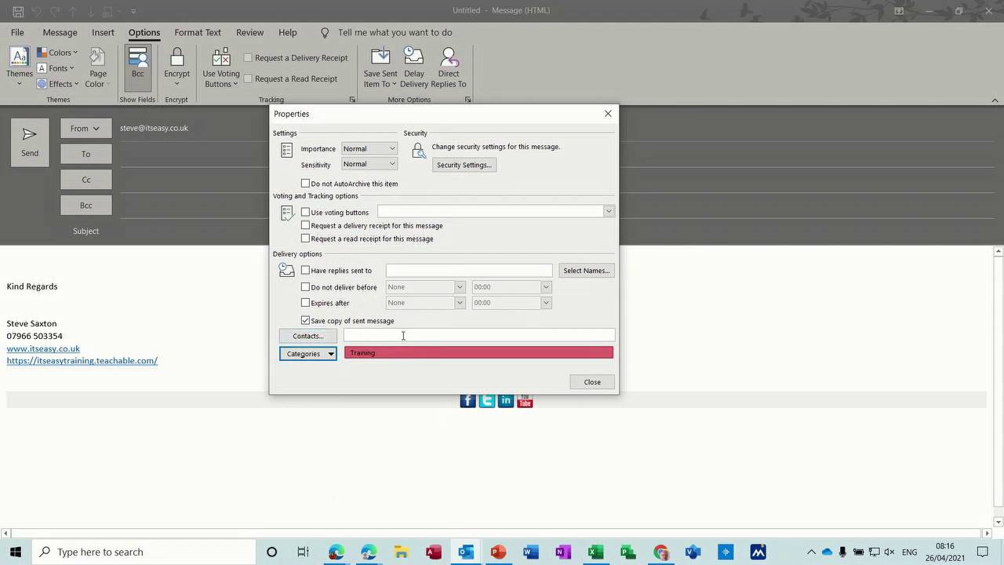
left_click(594, 383)
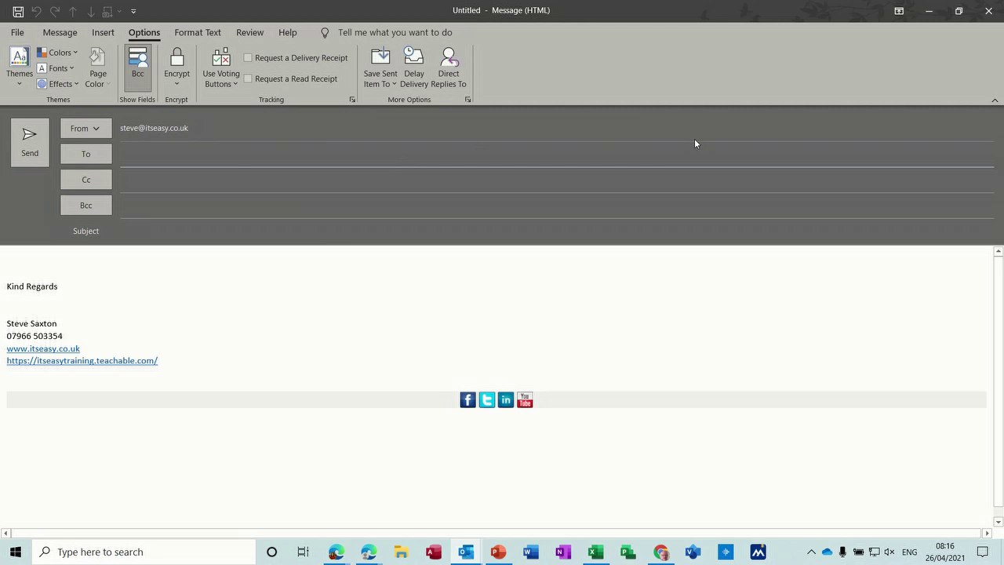
Close the message window without saving the draft
left_click(987, 13)
left_click(506, 310)
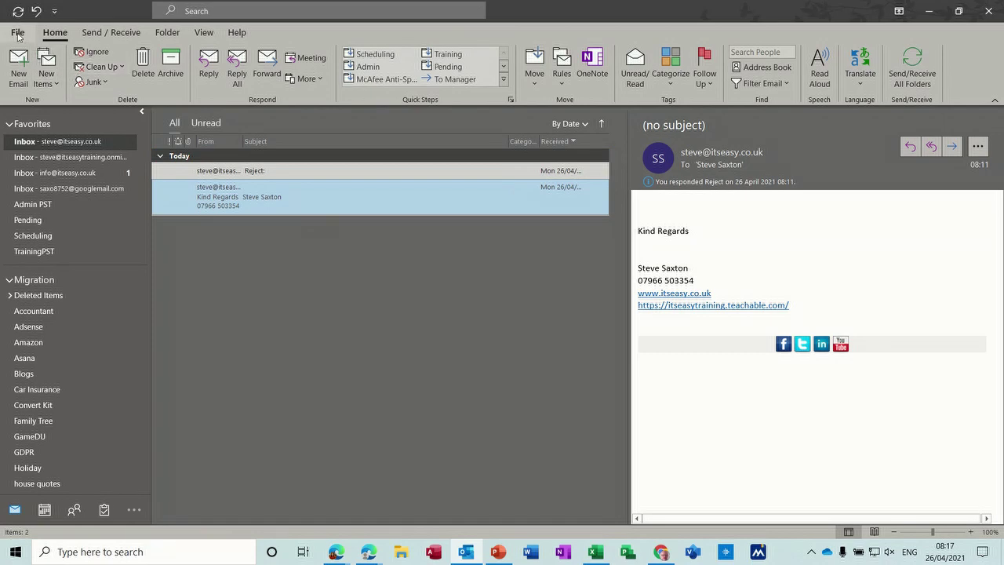
left_click(17, 36)
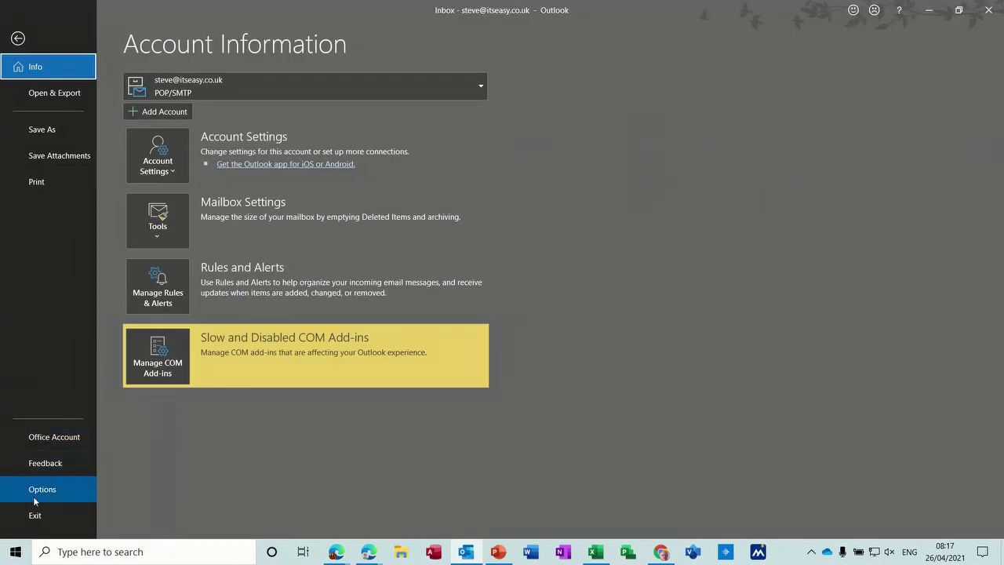
In Outlook Options > Mail, keep HTML compose format and enable Always check spelling before sending
left_click(44, 491)
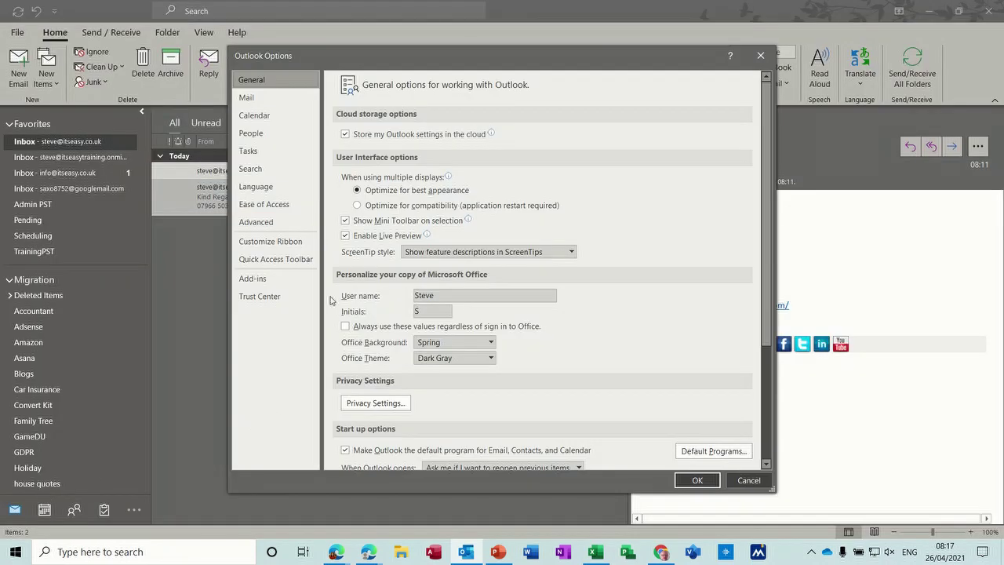
left_click(281, 99)
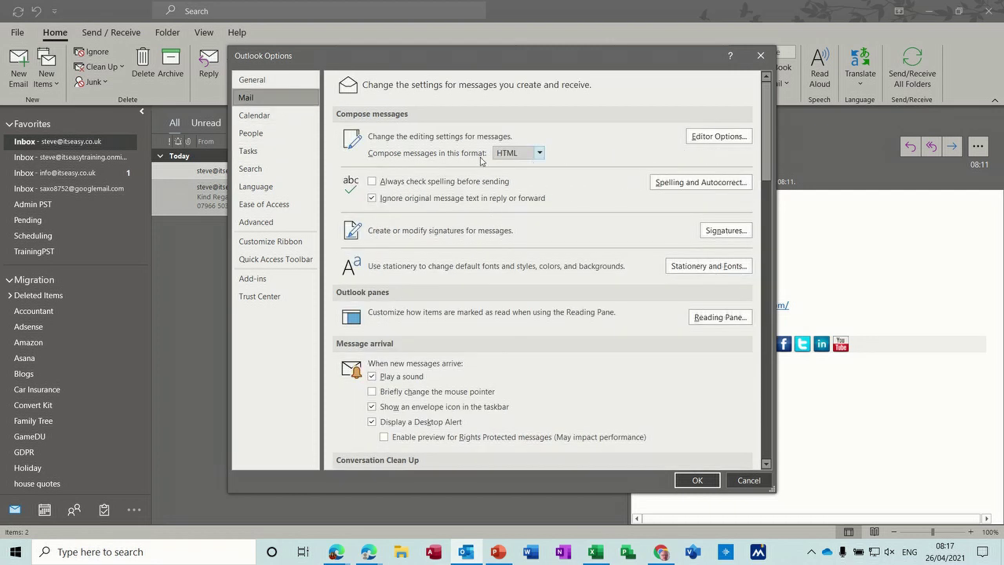
left_click(540, 154)
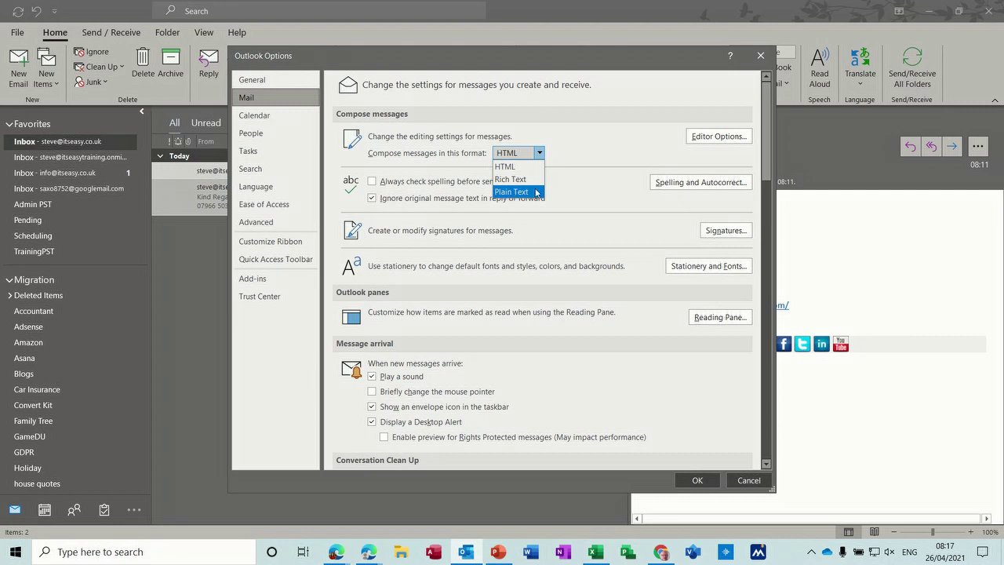
left_click(510, 167)
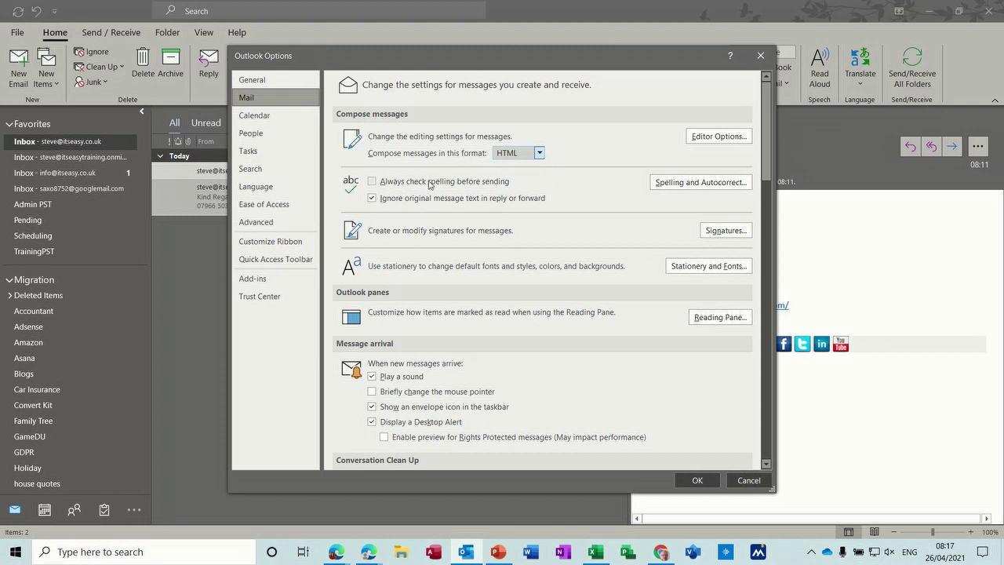
left_click(371, 183)
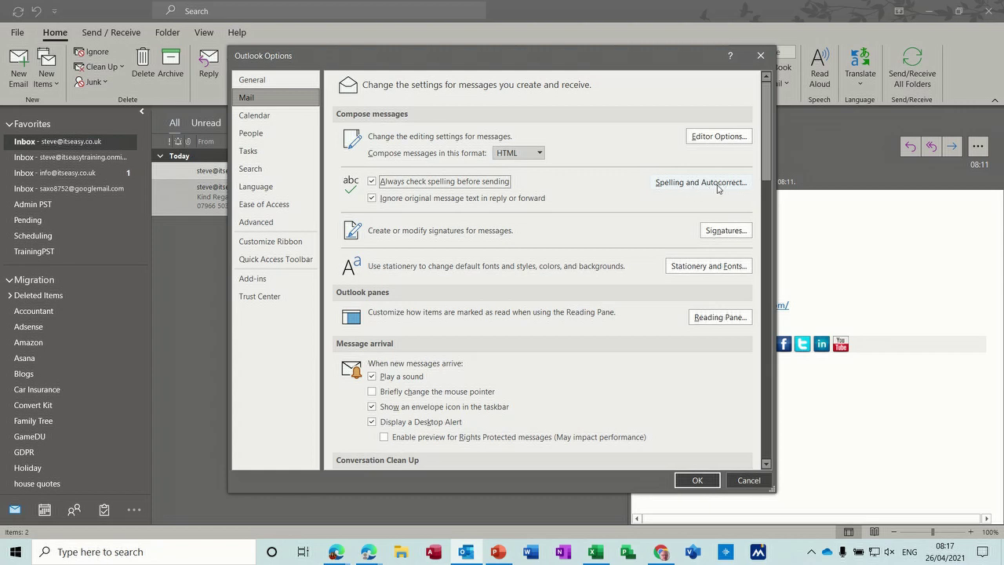
left_click(687, 190)
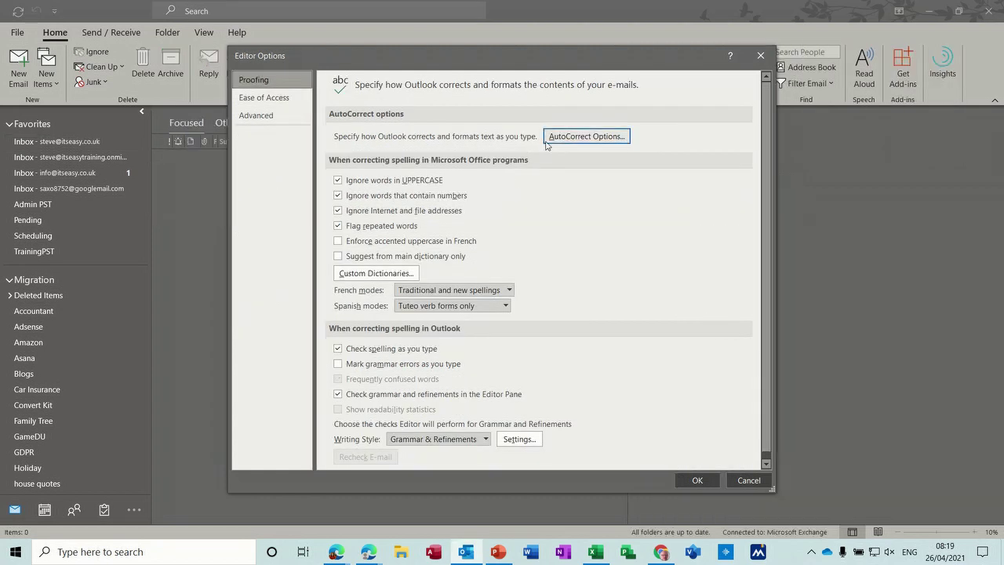
left_click(583, 139)
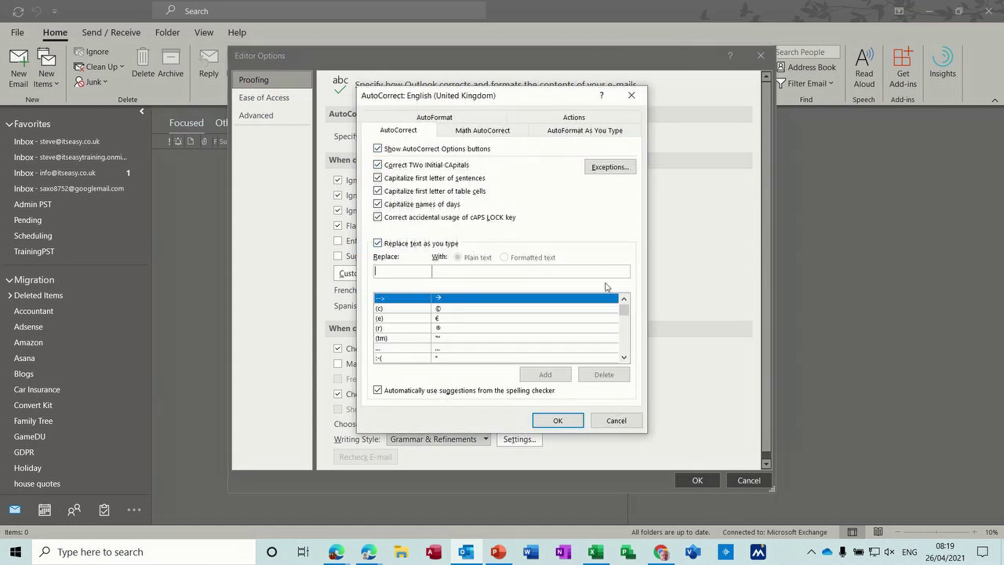
left_click_drag(623, 311, 625, 324)
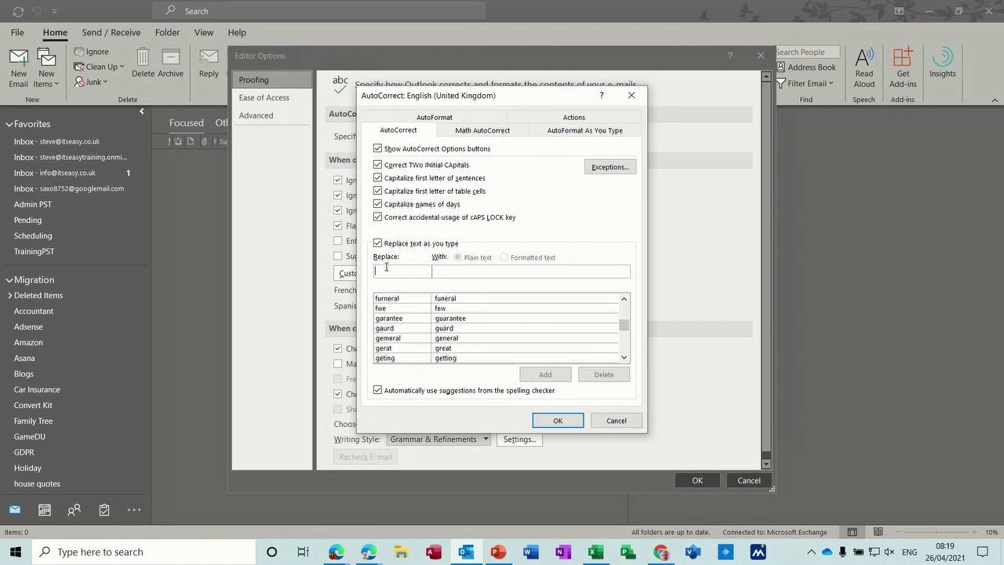
left_click(567, 422)
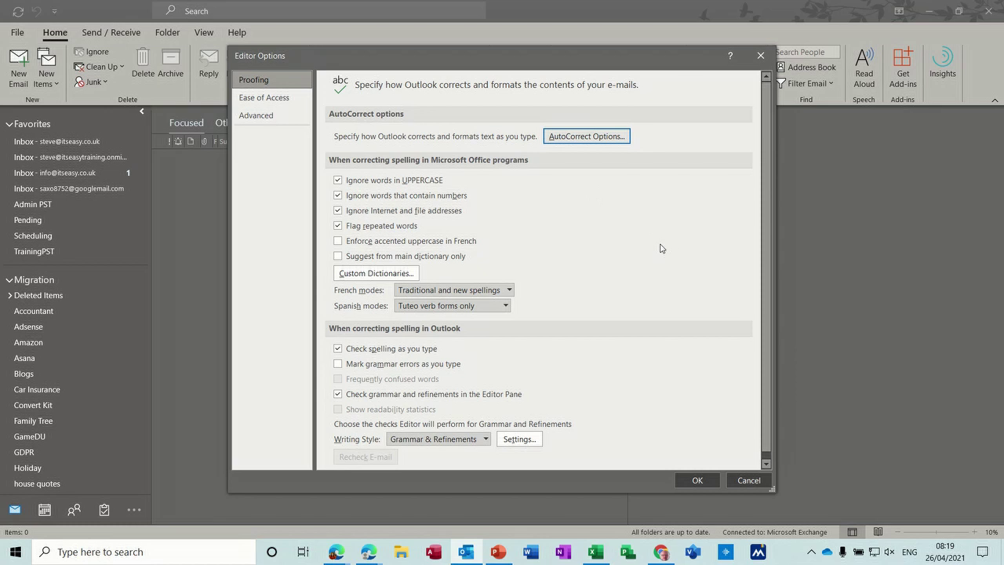
left_click(695, 480)
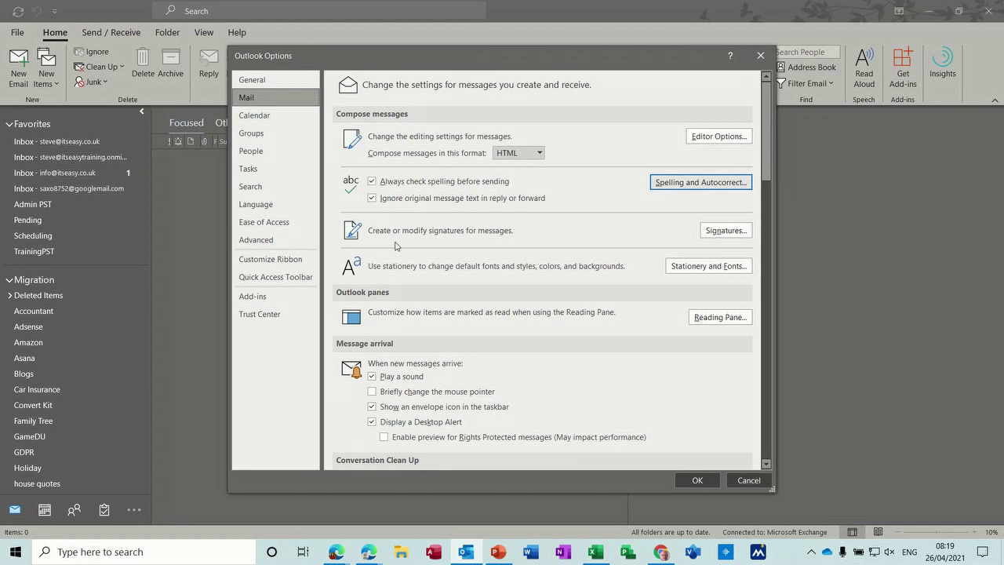
left_click(729, 233)
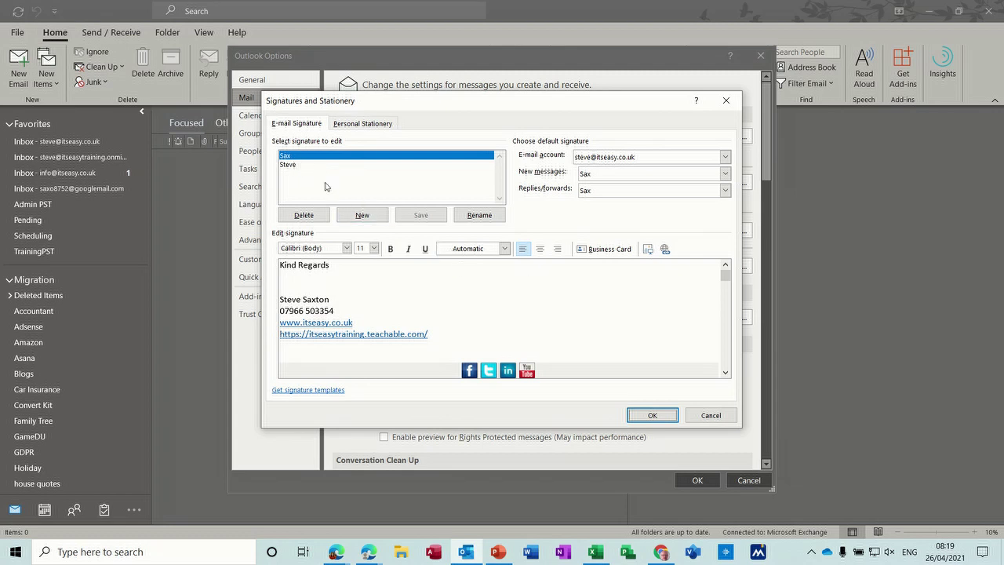
Preview the short and full signatures, keep the full signature as the new-message default, and confirm
left_click(290, 166)
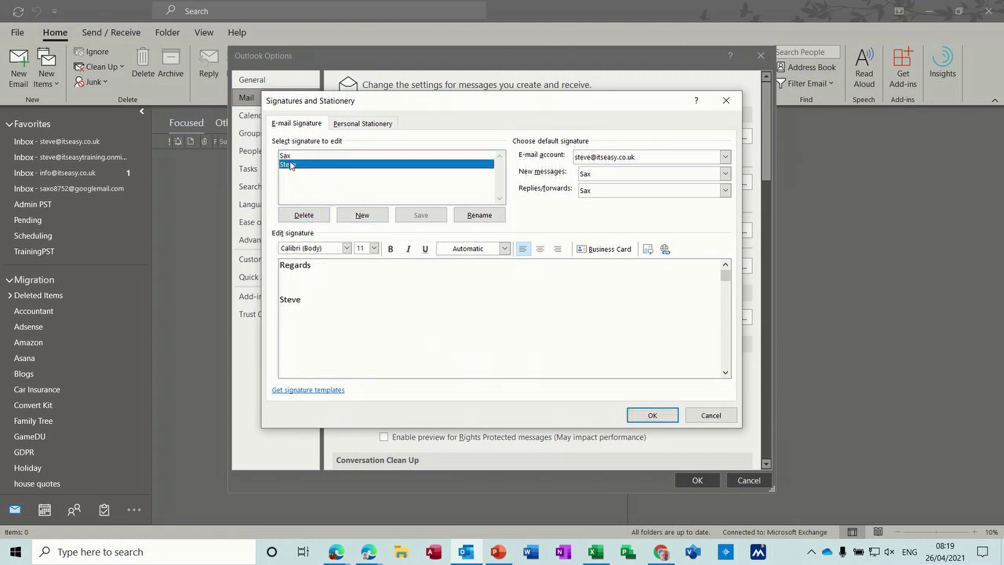
left_click(287, 155)
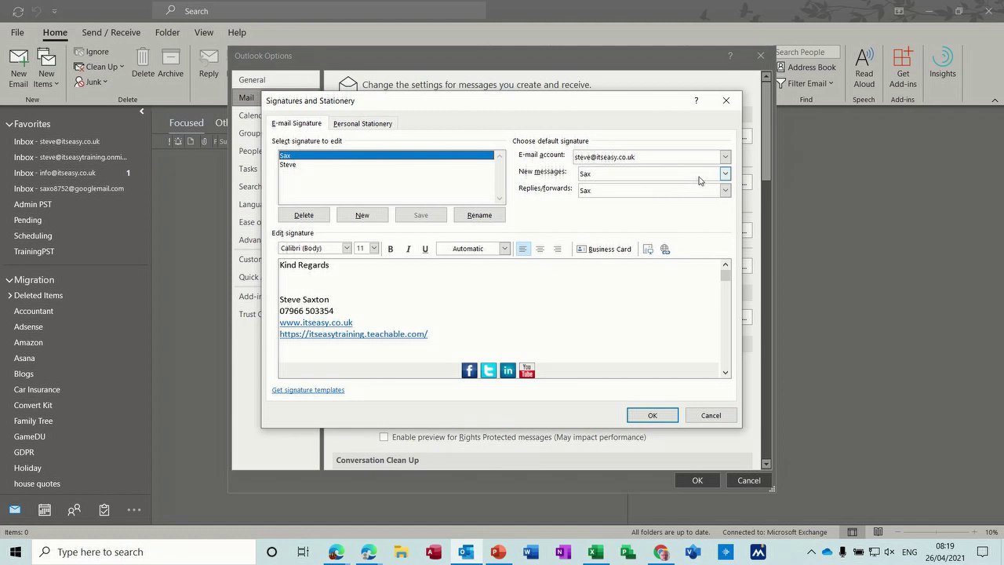
left_click(724, 174)
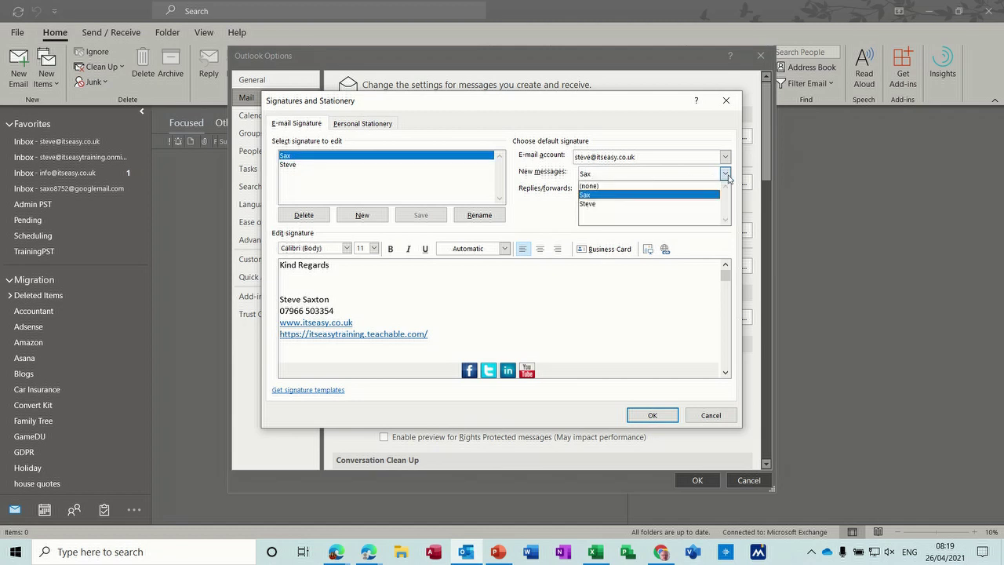
left_click(716, 195)
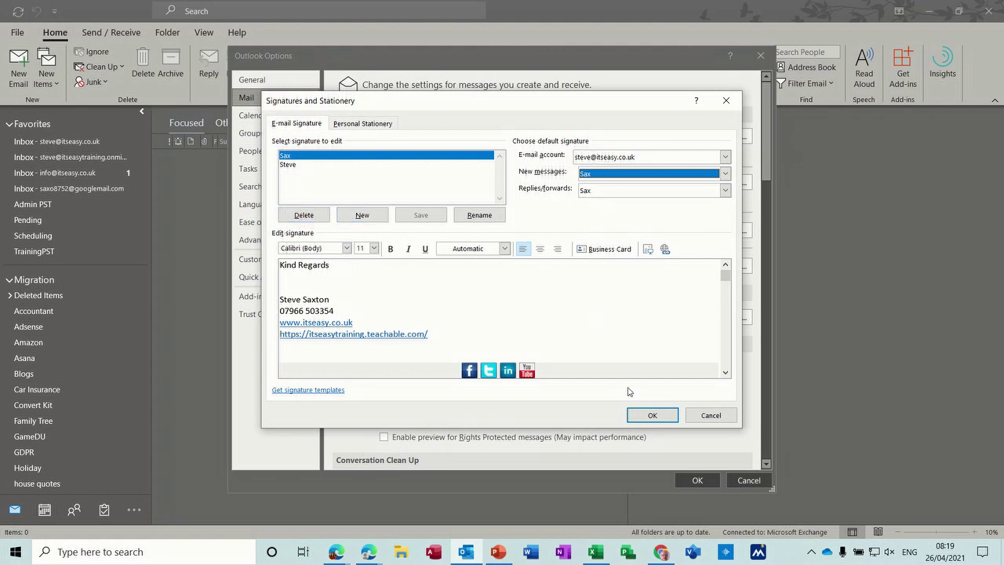
left_click(648, 417)
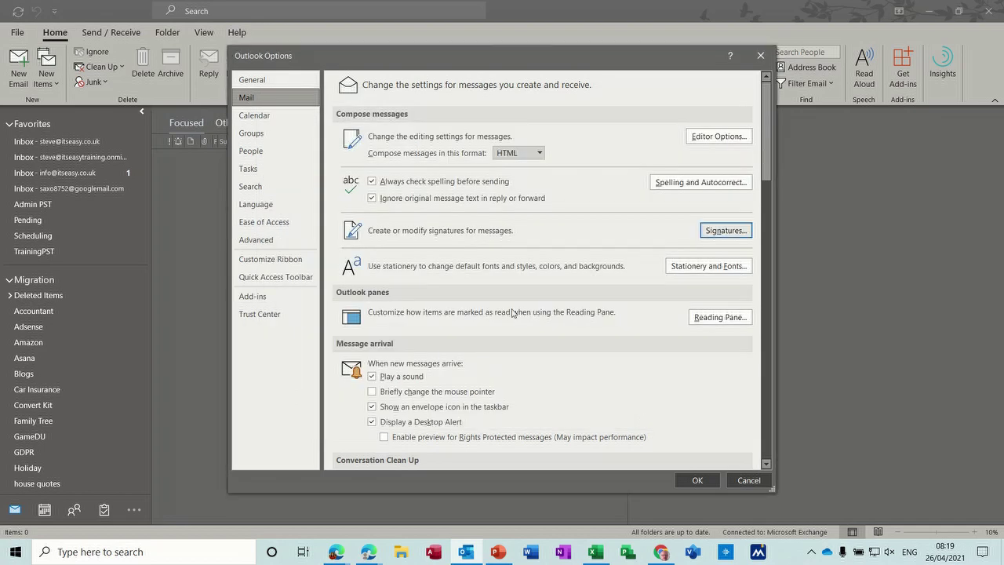
left_click(707, 267)
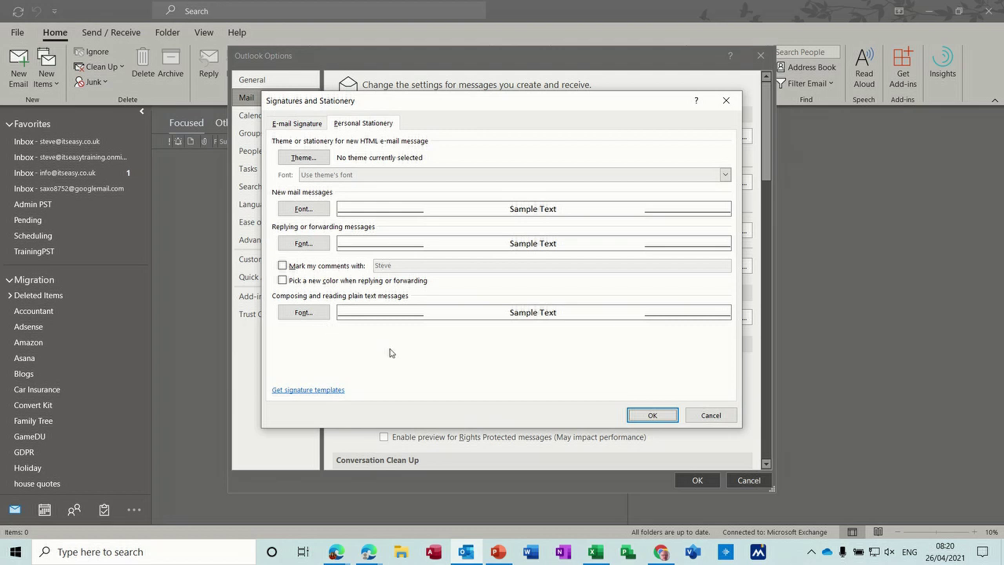
left_click(651, 415)
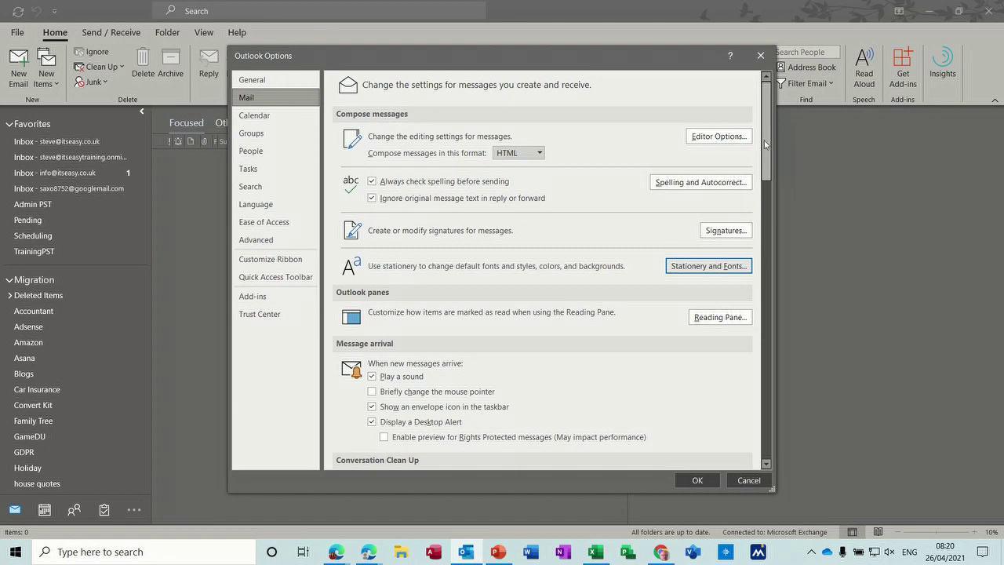
Under Replies and forwards, tick 'Close original message window when replying or forwarding'
scroll(765, 181, "down", 4)
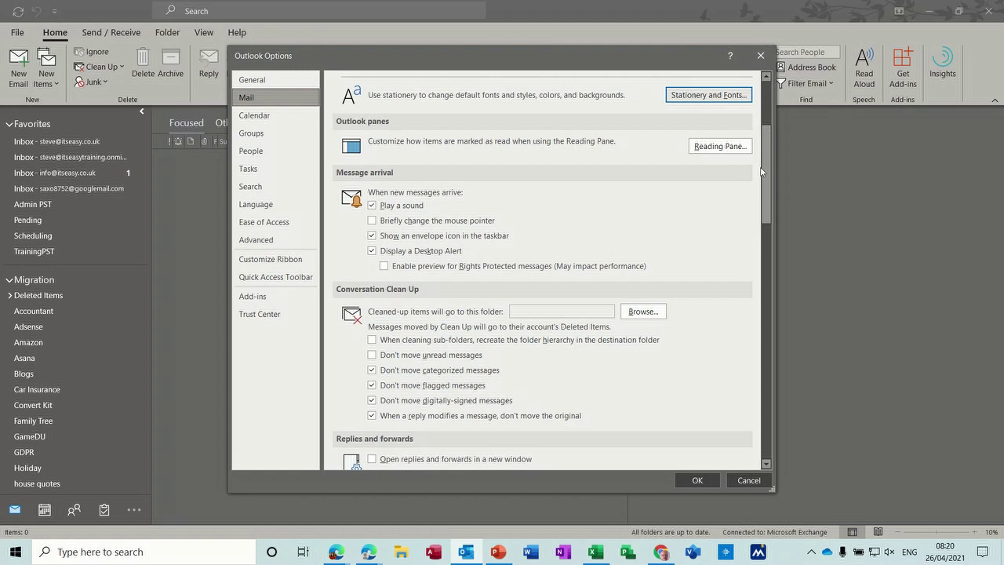
left_click_drag(763, 172, 765, 240)
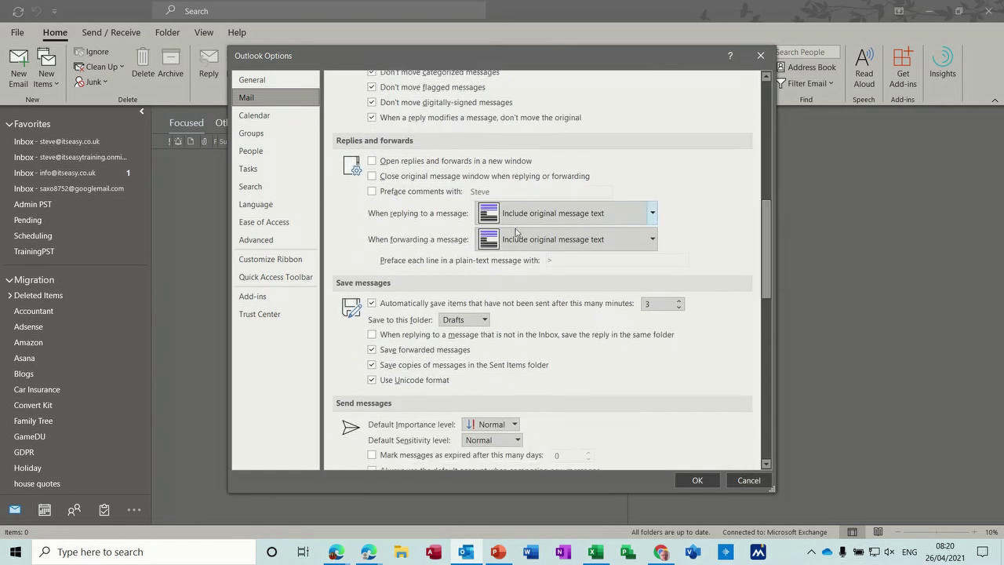
left_click(372, 177)
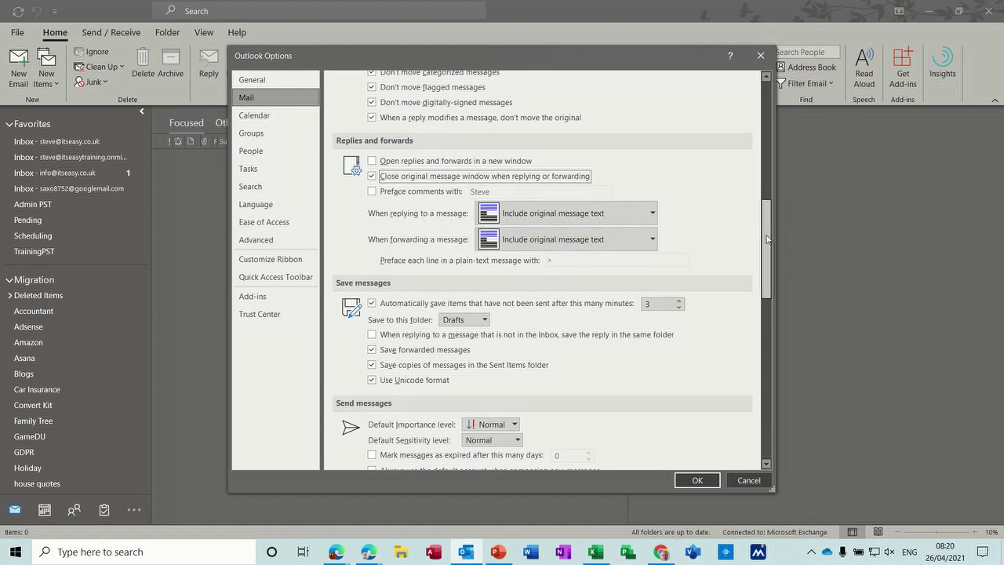
scroll(774, 283, "down", 5)
Scroll through the Tracking, Message format and Other mail options, then confirm Outlook Options with OK
left_click_drag(773, 282, 775, 352)
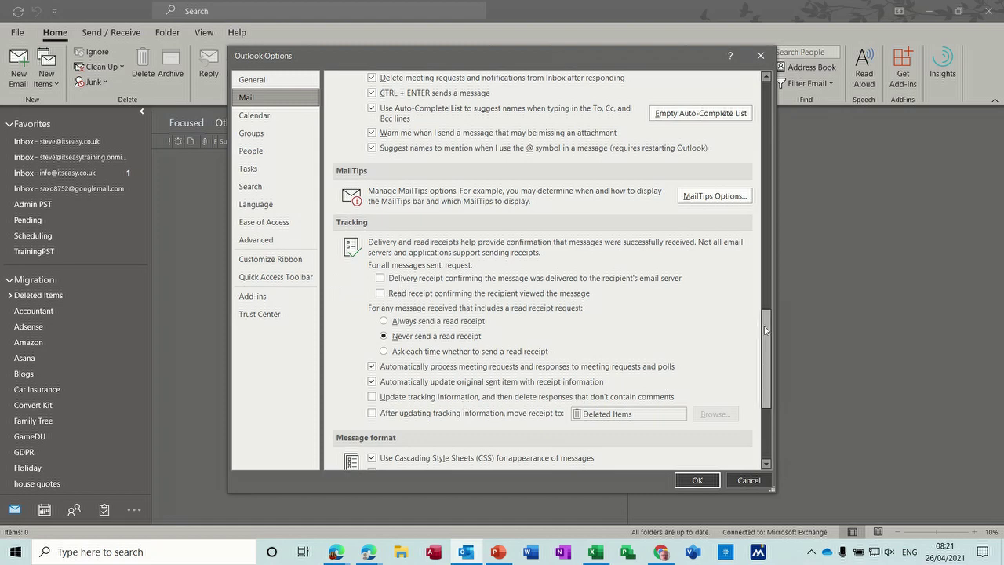
left_click_drag(767, 335, 771, 386)
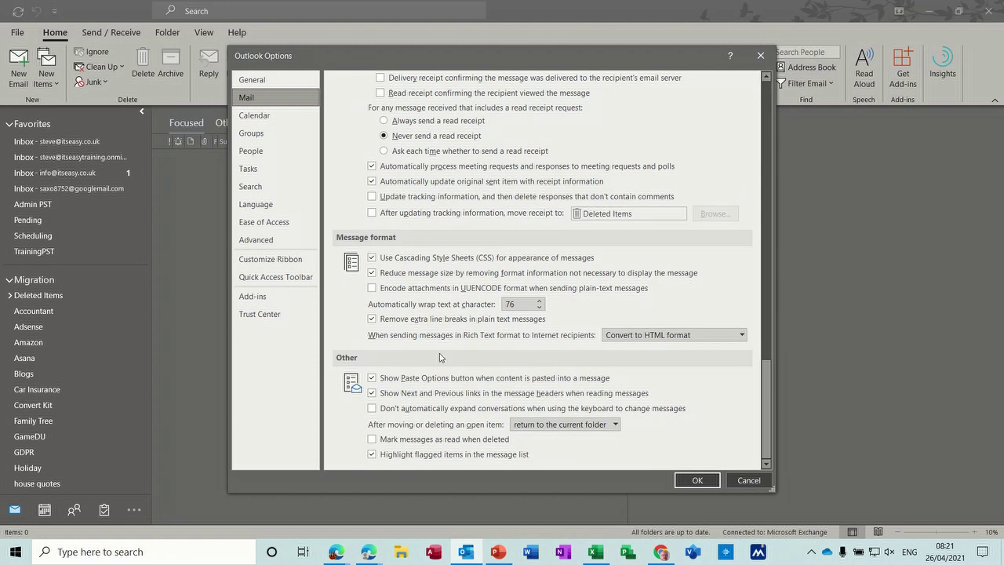
left_click(695, 479)
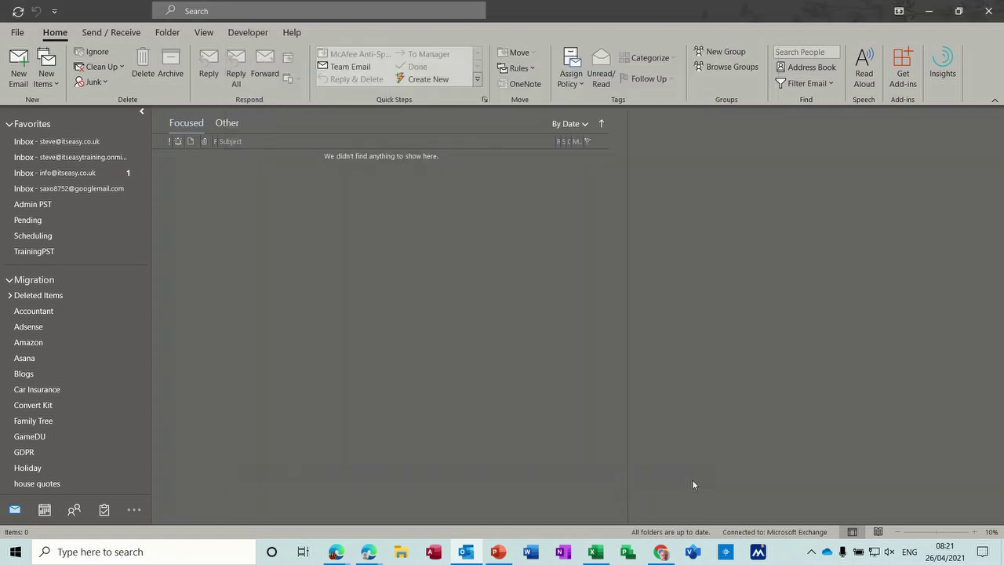
Open a new blank email, review its Signatures settings without changes, then show its Options tab
left_click(18, 67)
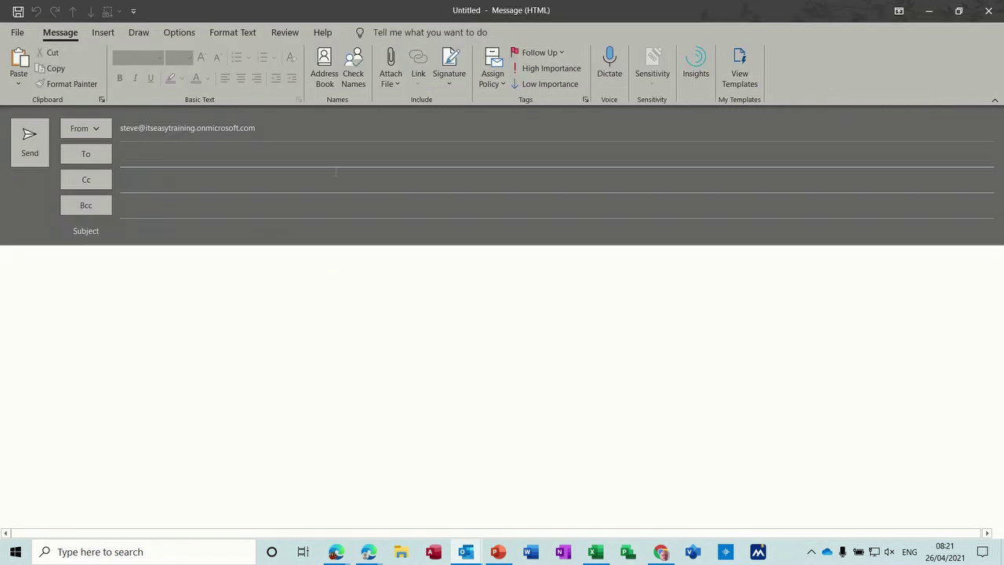
left_click(448, 79)
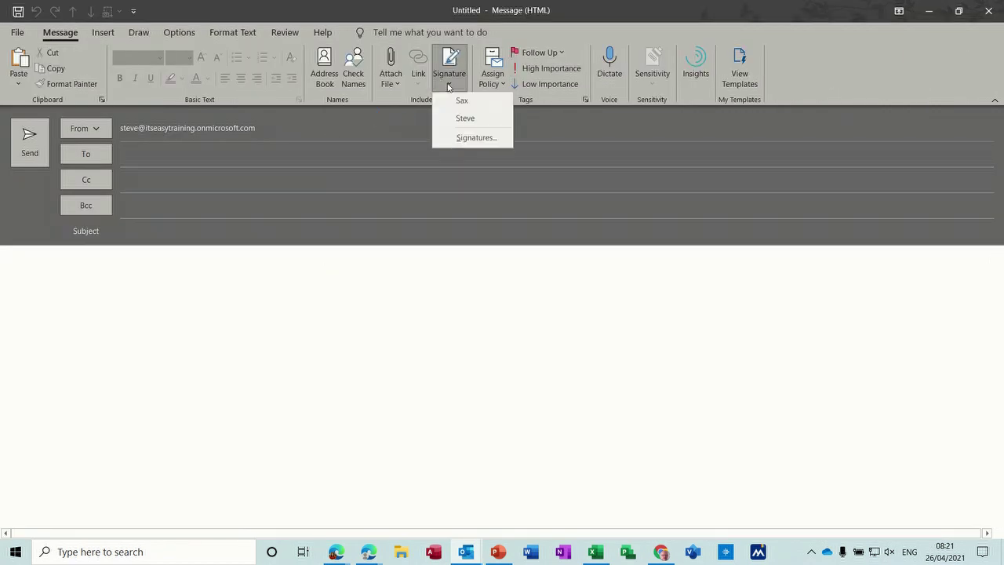
left_click(459, 140)
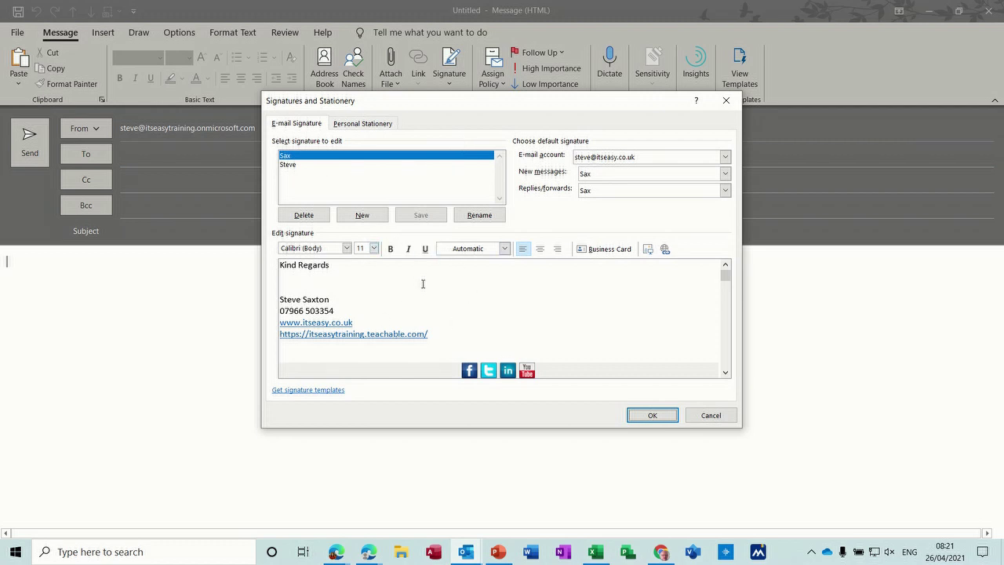
left_click(710, 415)
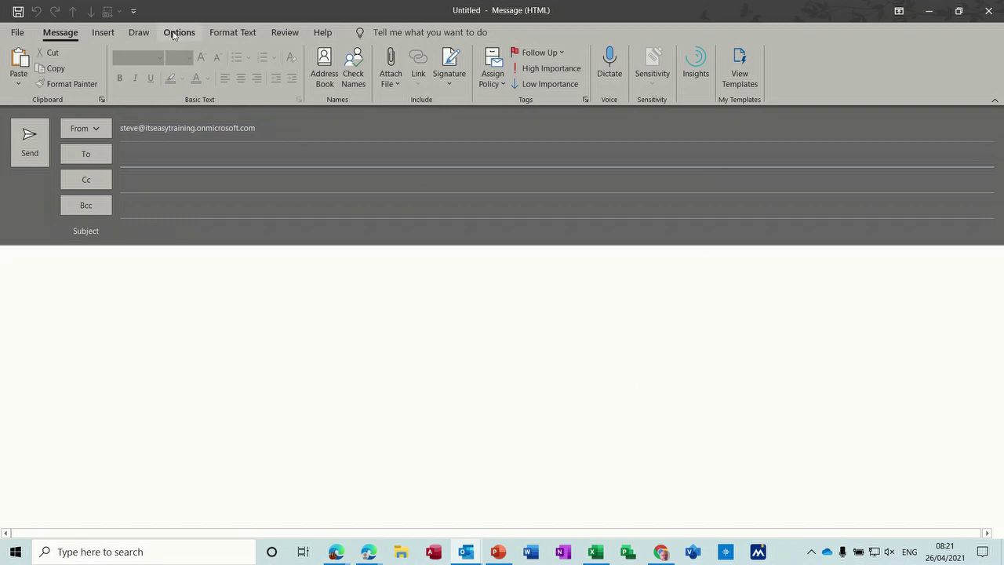
left_click(173, 32)
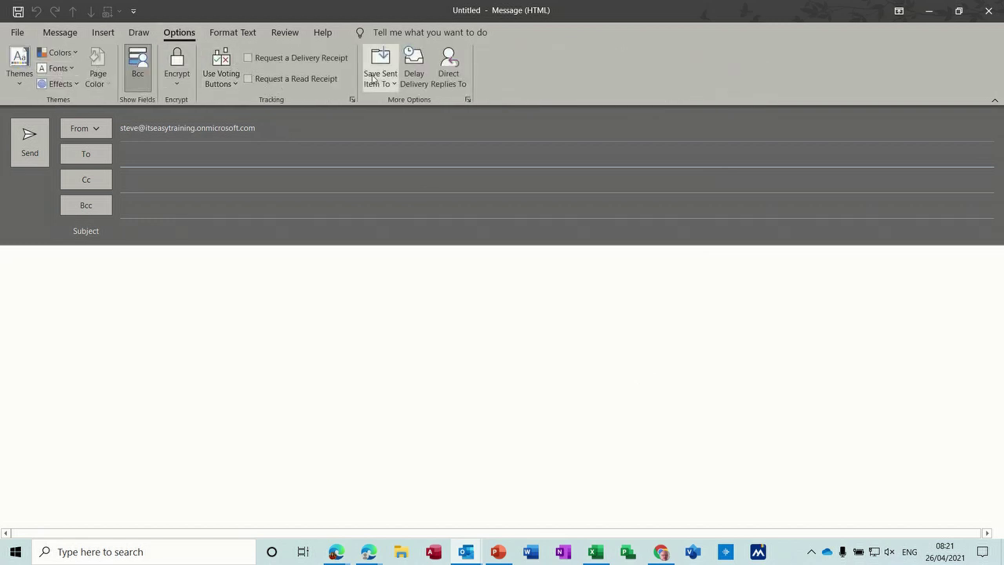
left_click(138, 276)
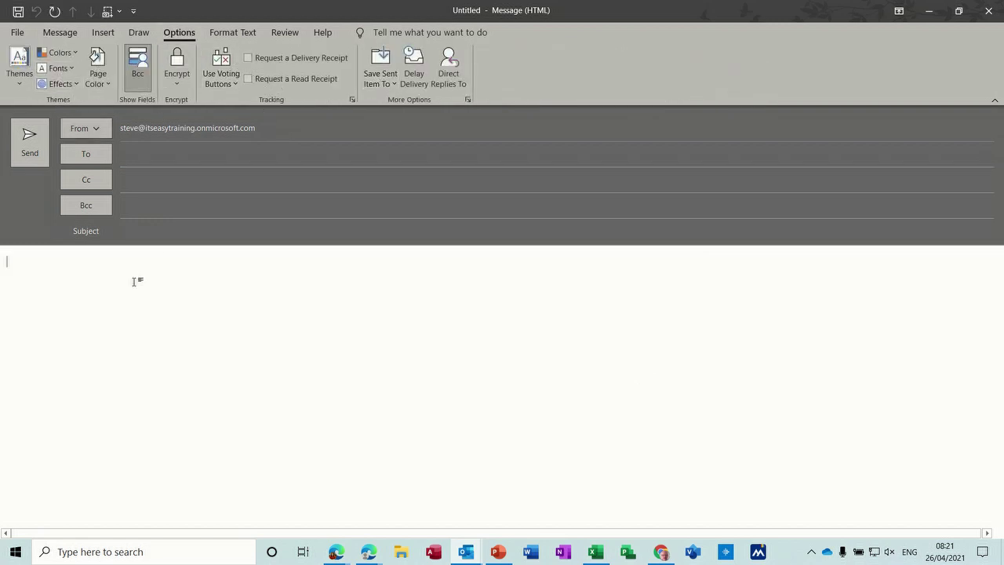
Apply the blue page colour to the email body, then browse the Message, Insert and Format Text tabs
left_click(102, 86)
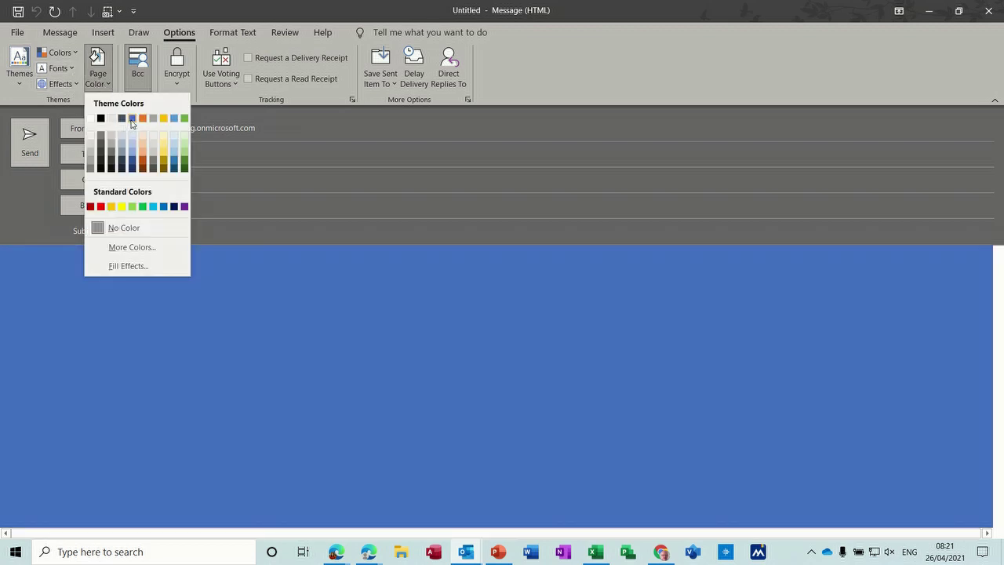
left_click(132, 119)
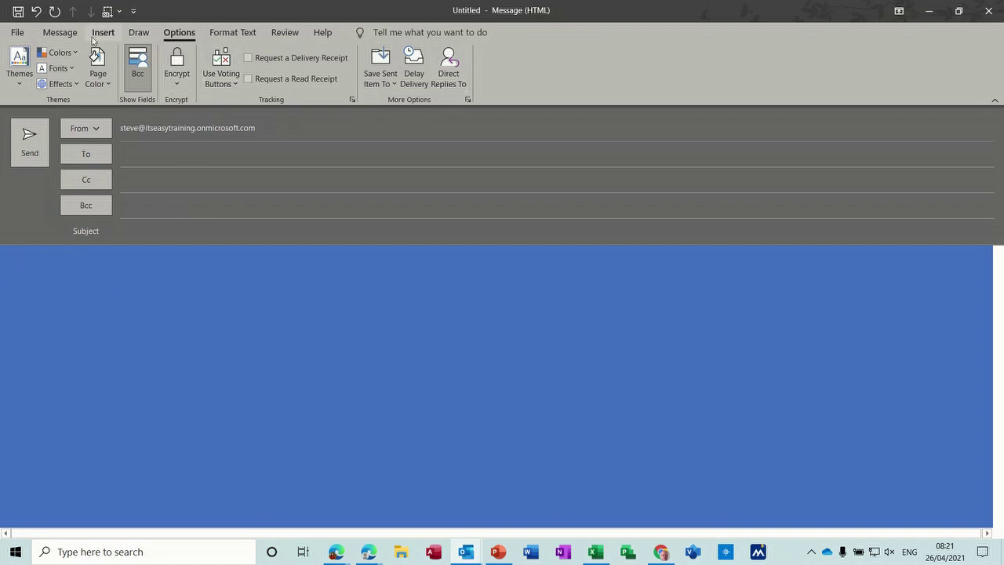
left_click(60, 33)
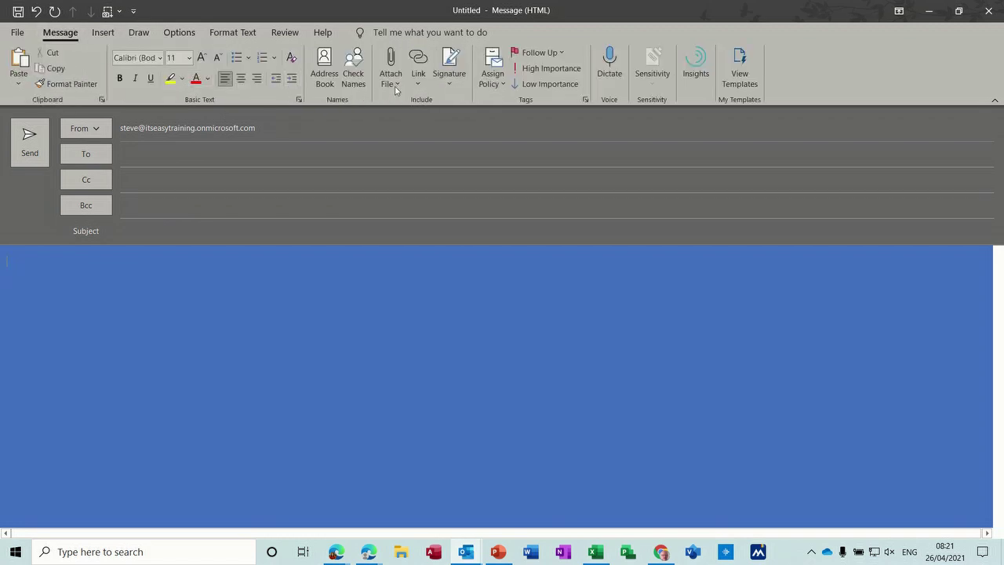
left_click(100, 35)
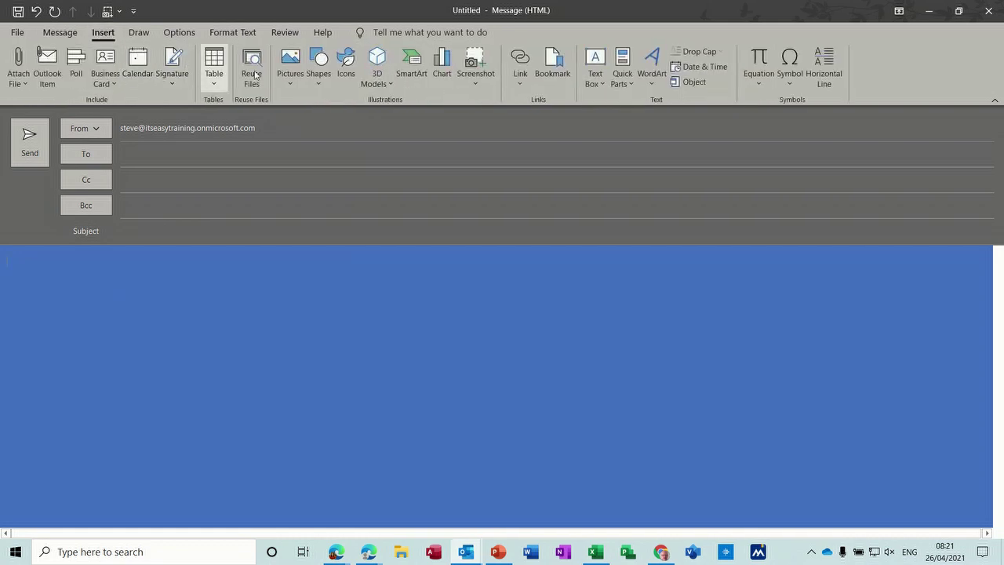
left_click(115, 84)
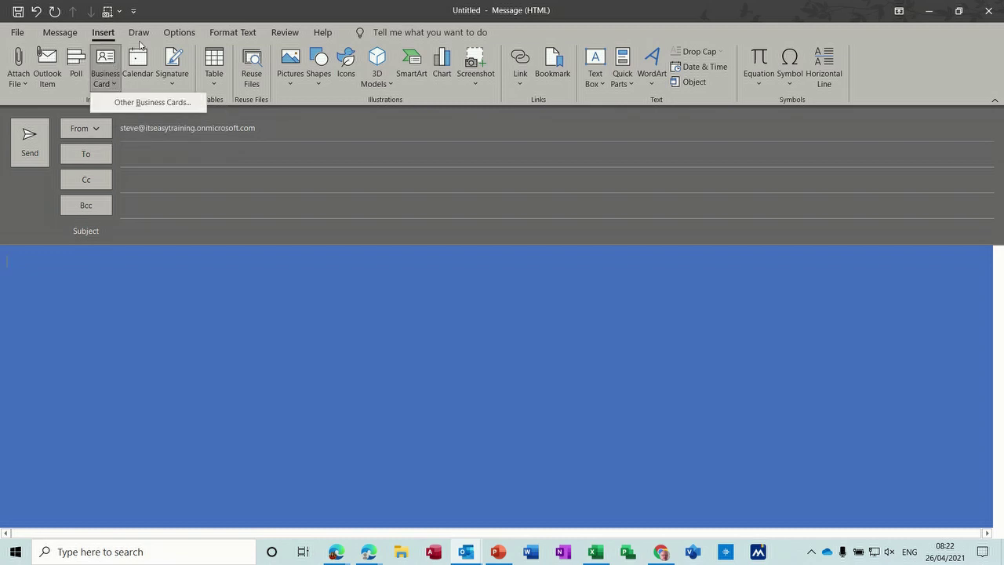
left_click(182, 36)
left_click(235, 33)
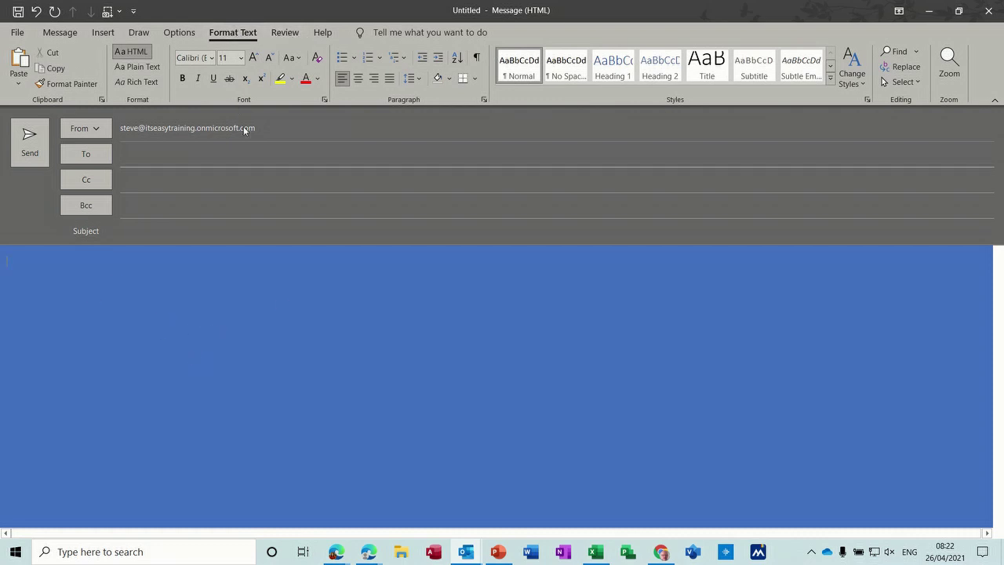
left_click(179, 32)
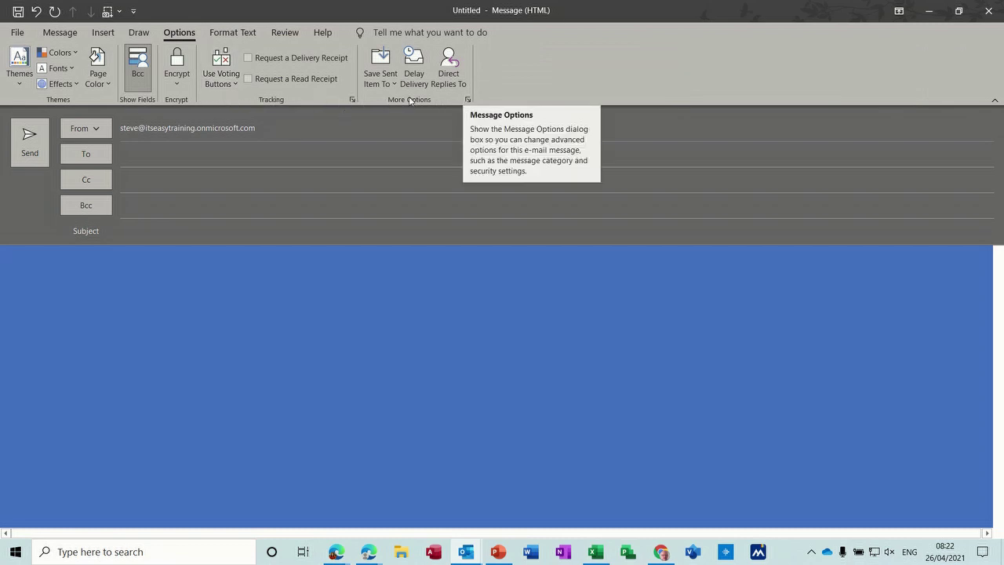
View the message Properties, with Normal importance and sensitivity, and close them unchanged
left_click(352, 100)
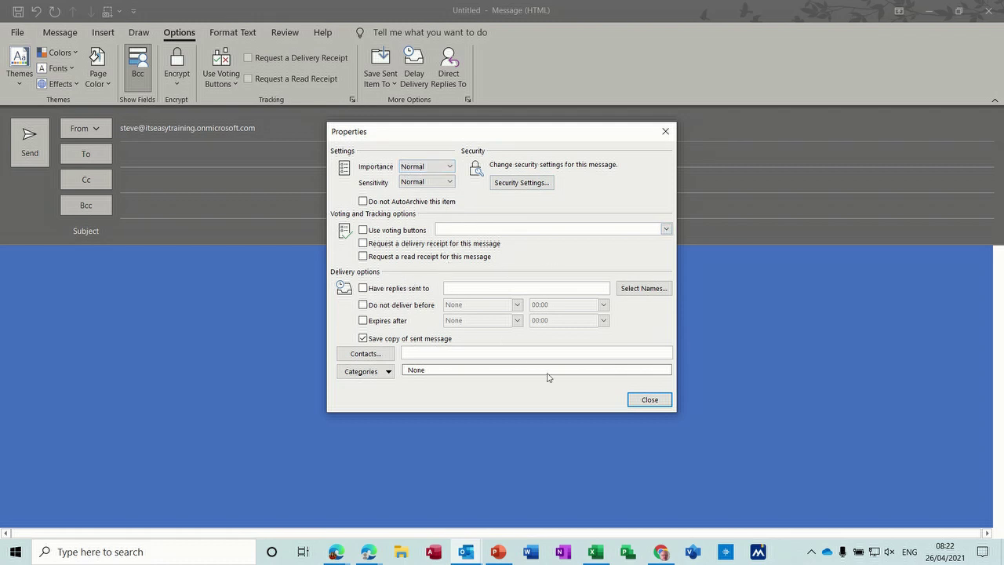
left_click(648, 400)
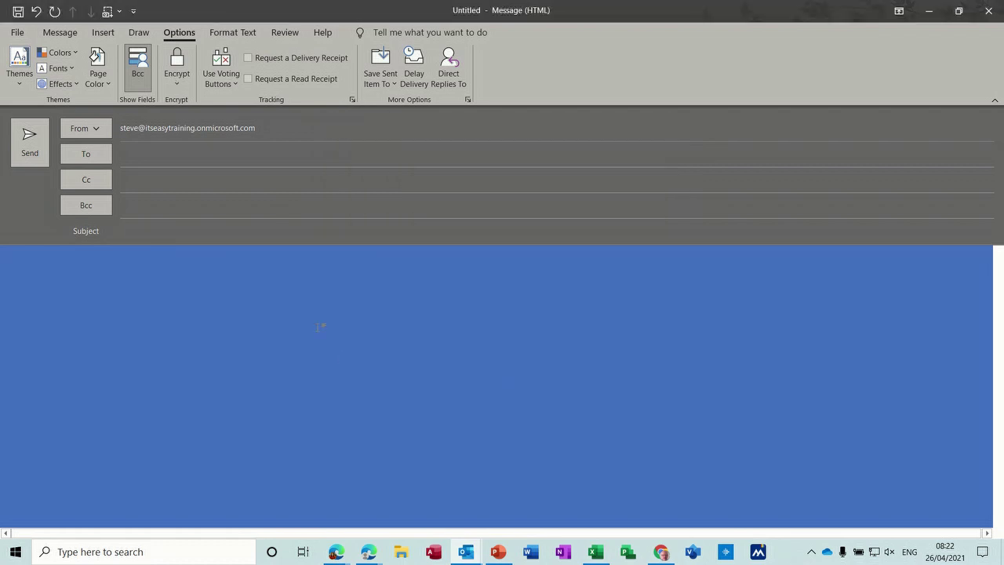